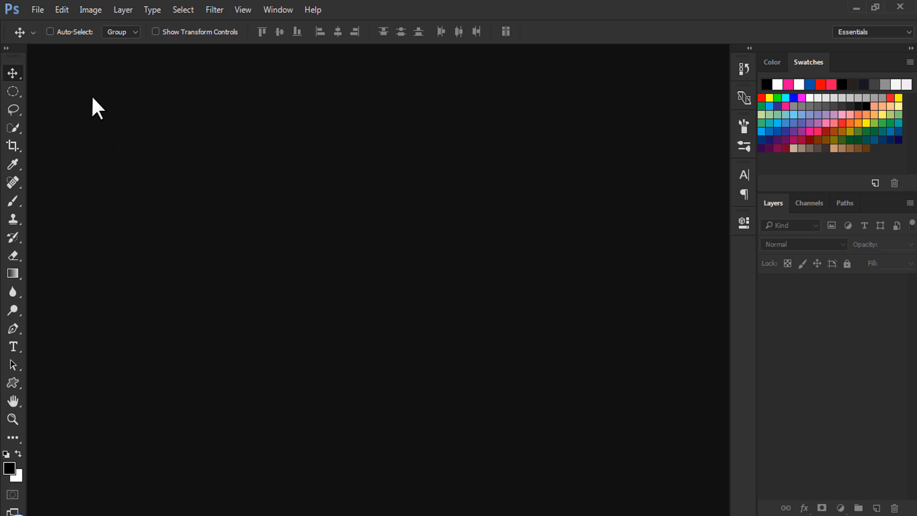
# Create a new 1000 by 1000 pixel document
pyautogui.click(42, 10)
pyautogui.click(49, 22)
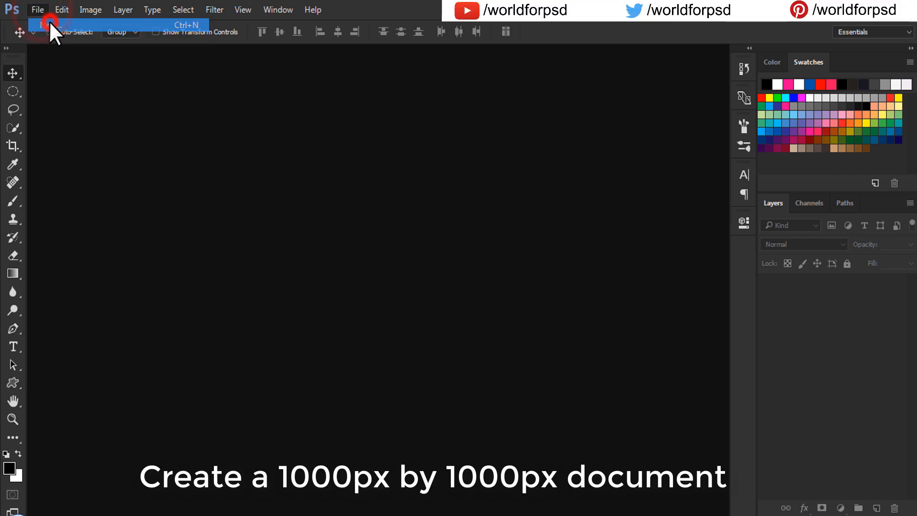
pyautogui.doubleClick(423, 180)
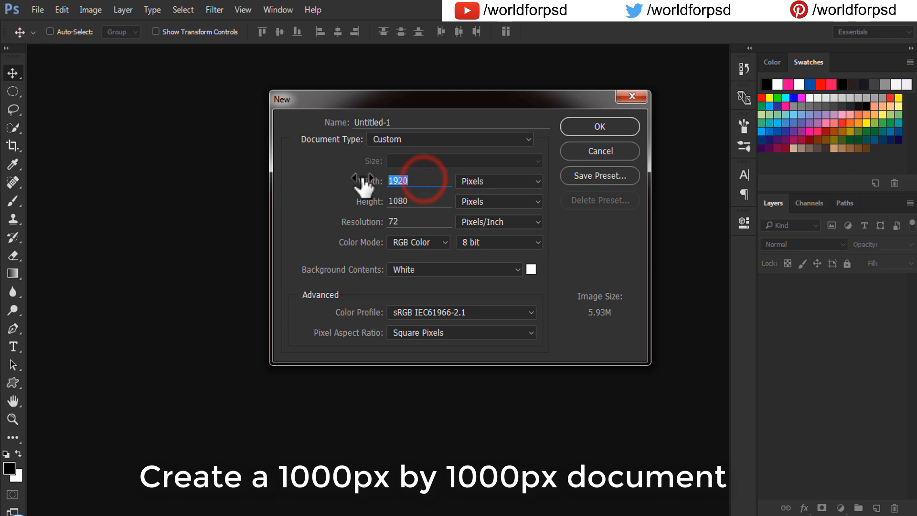
pyautogui.write('100')
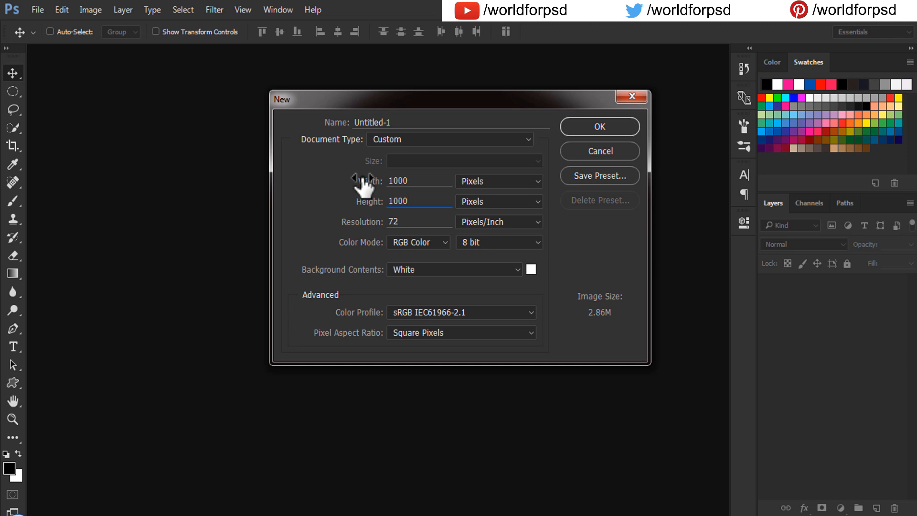
pyautogui.doubleClick(418, 185)
pyautogui.doubleClick(412, 205)
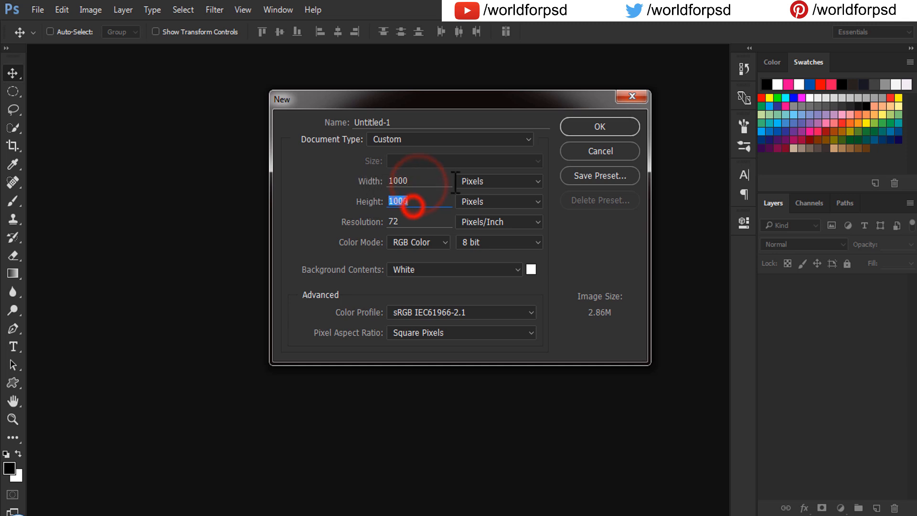
pyautogui.click(587, 126)
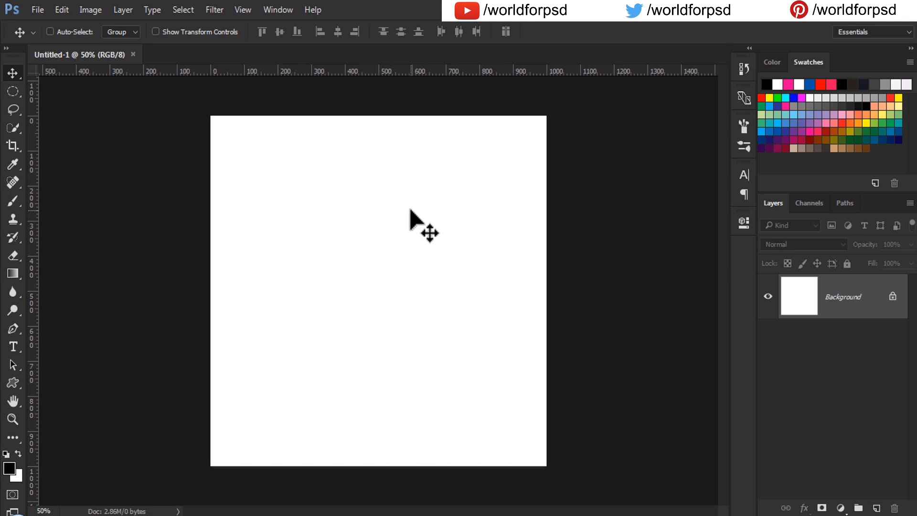
# Add a Solid Color fill layer above the background in pink #f186b7
pyautogui.click(840, 507)
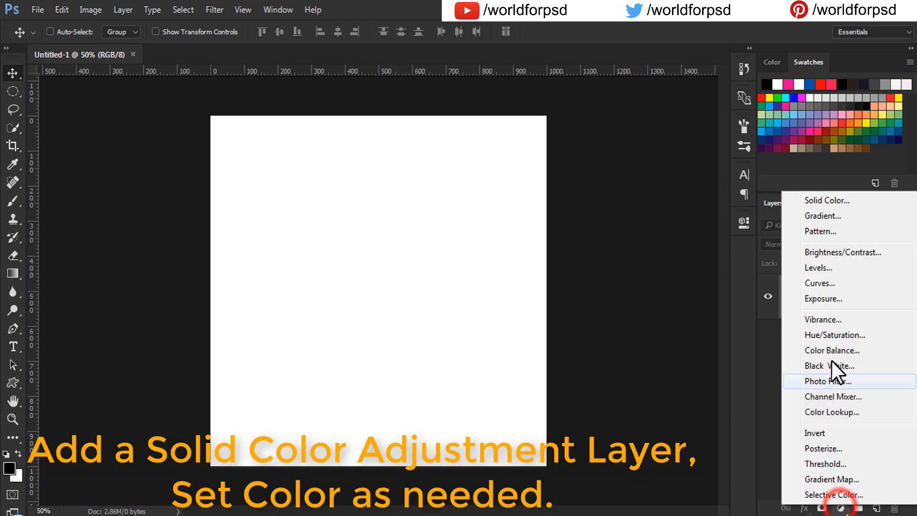
pyautogui.click(846, 203)
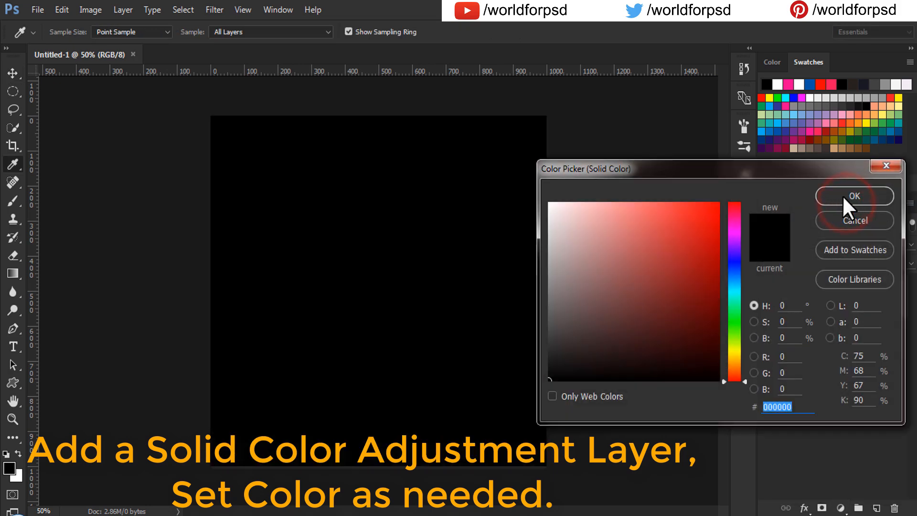
pyautogui.click(831, 121)
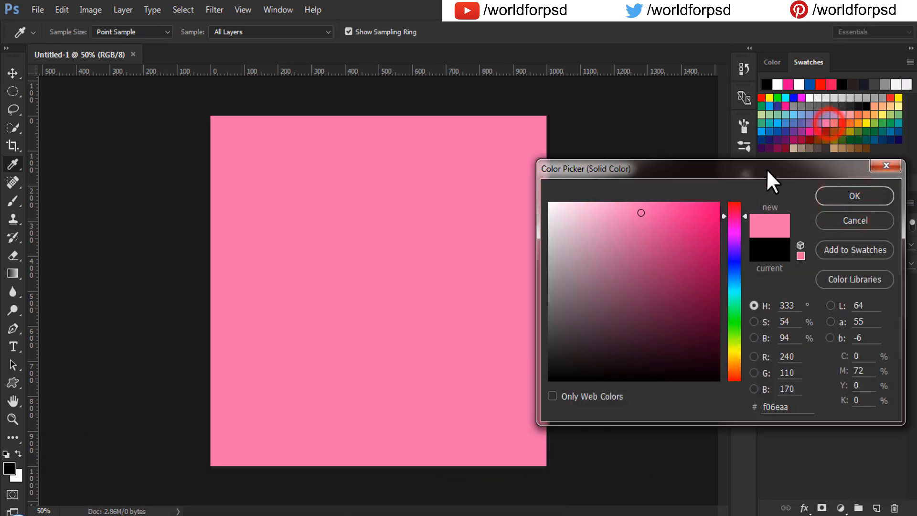
pyautogui.click(625, 209)
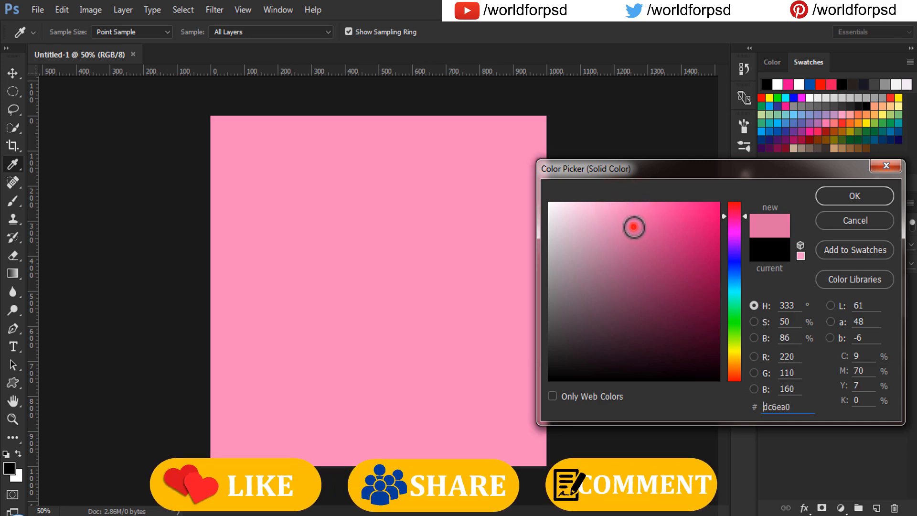
pyautogui.click(632, 225)
pyautogui.click(624, 212)
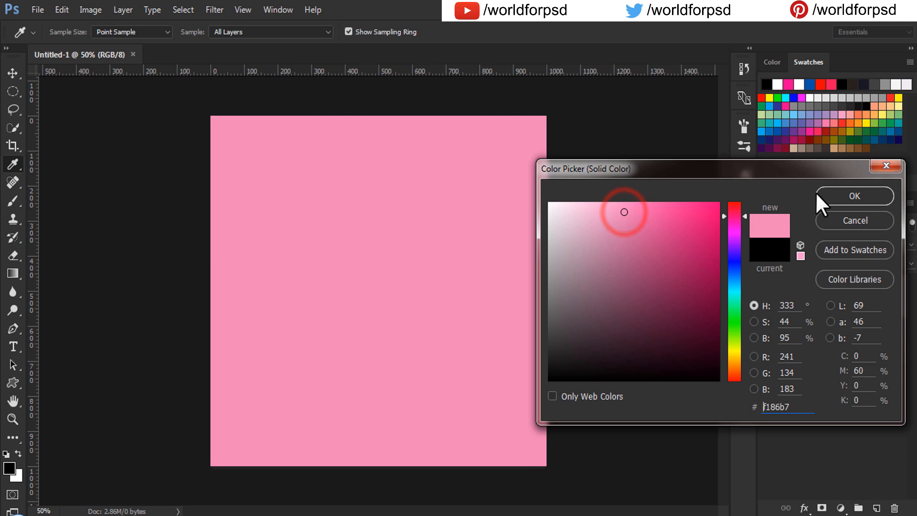
pyautogui.click(833, 196)
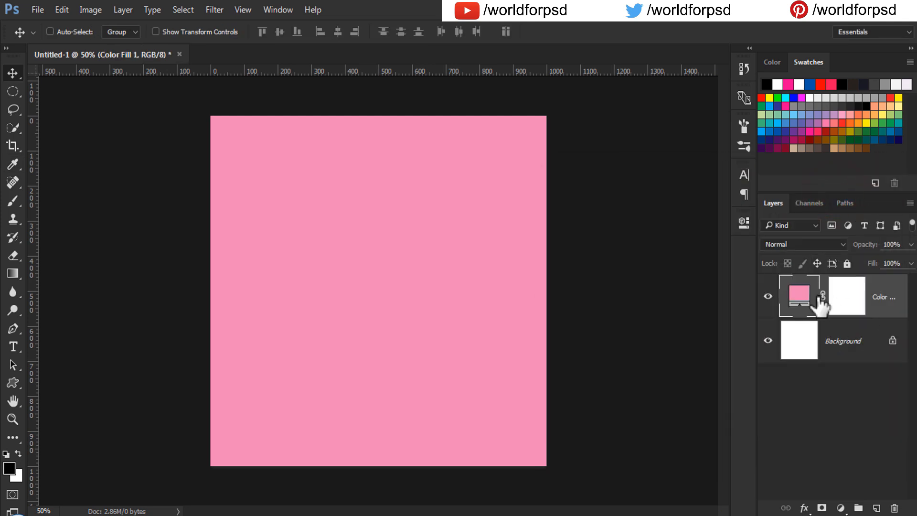
# Place the burger photo on the pink canvas, enlarge it slightly and adjust its position
pyautogui.moveTo(347, 300); pyautogui.dragTo(384, 269)
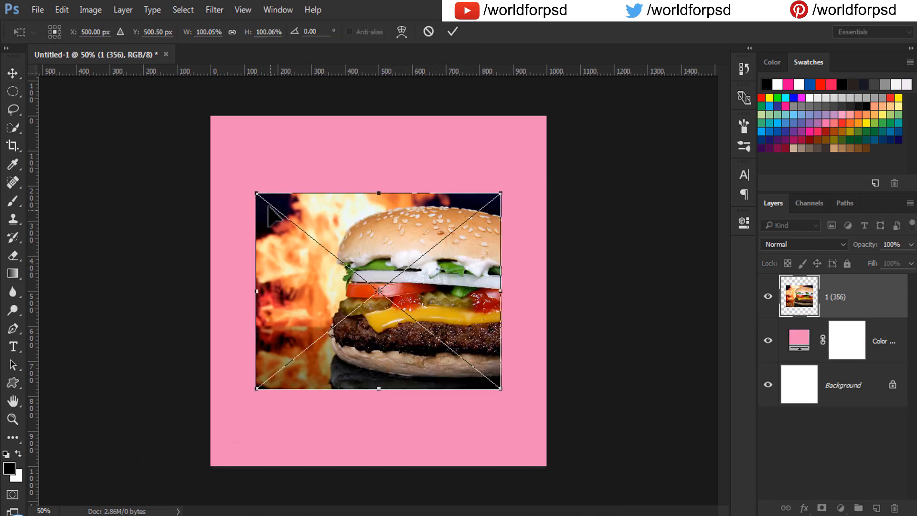
pyautogui.moveTo(256, 191)
pyautogui.mouseDown()
pyautogui.moveTo(216, 164)
pyautogui.moveTo(213, 127)
pyautogui.moveTo(241, 182)
pyautogui.mouseUp()
pyautogui.click(452, 32)
pyautogui.moveTo(407, 265); pyautogui.dragTo(409, 264)
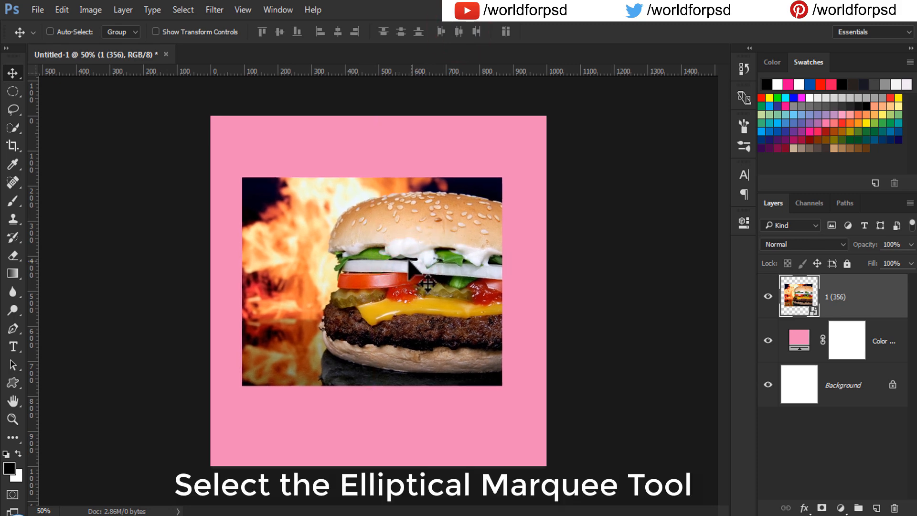
# Mask the burger photo with a large elliptical selection around the burger and move the masked image toward the canvas's upper part
pyautogui.click(14, 92)
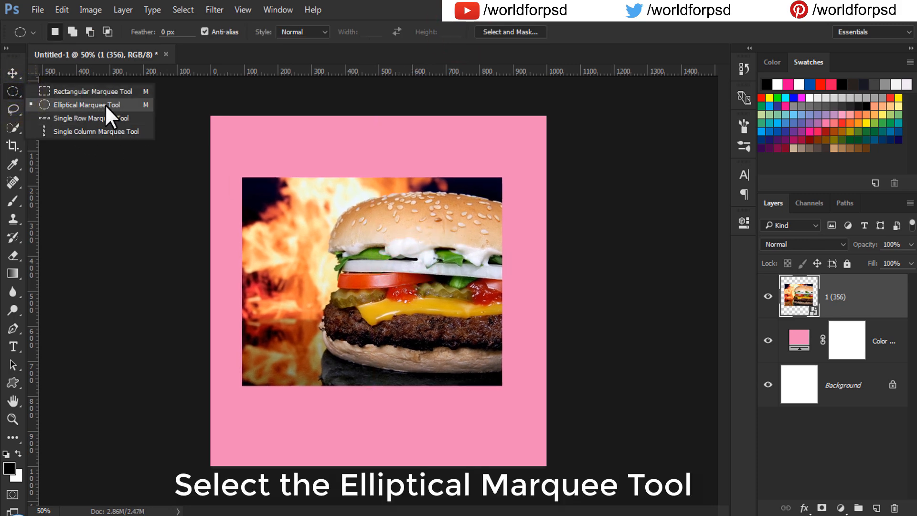
pyautogui.click(107, 104)
pyautogui.moveTo(285, 185); pyautogui.dragTo(504, 381)
pyautogui.moveTo(408, 313); pyautogui.dragTo(406, 312)
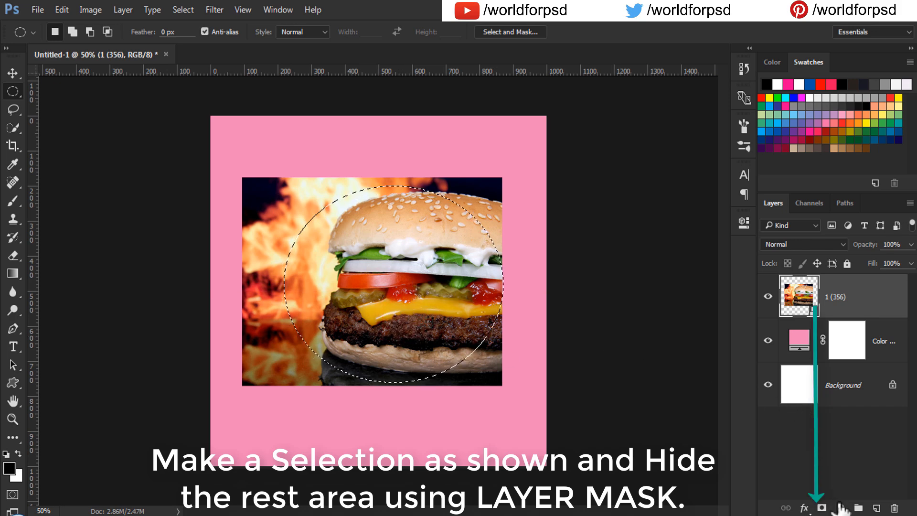
pyautogui.click(822, 508)
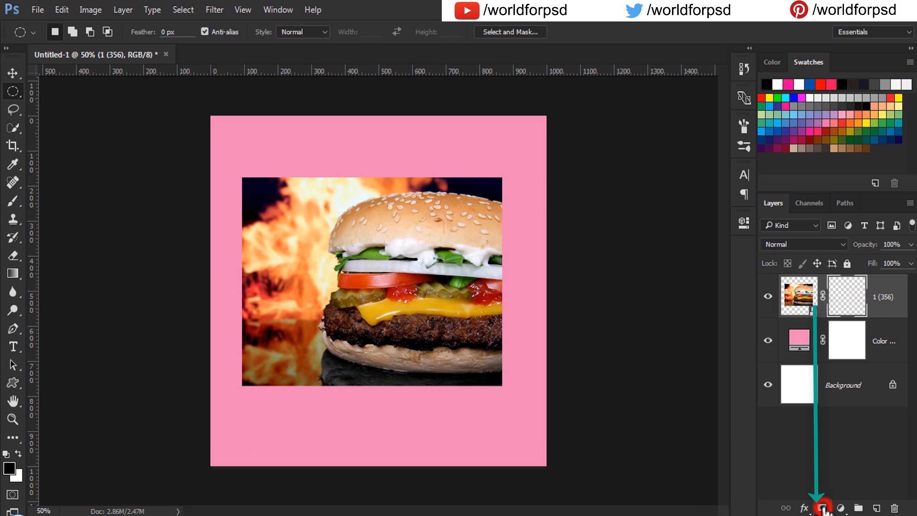
pyautogui.press('v')
pyautogui.moveTo(401, 308); pyautogui.dragTo(399, 265)
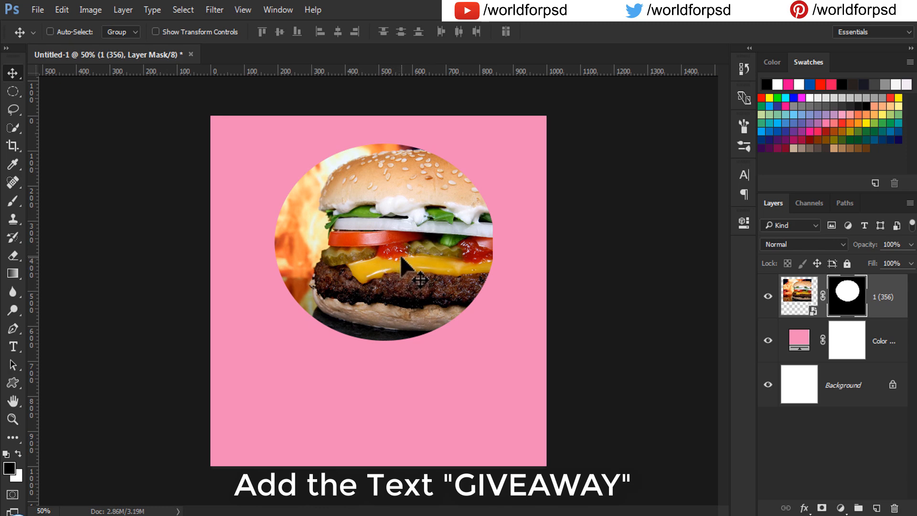
# Add a text box spanning nearly the full canvas width over the burger with the text GIVEAWAY
pyautogui.click(14, 345)
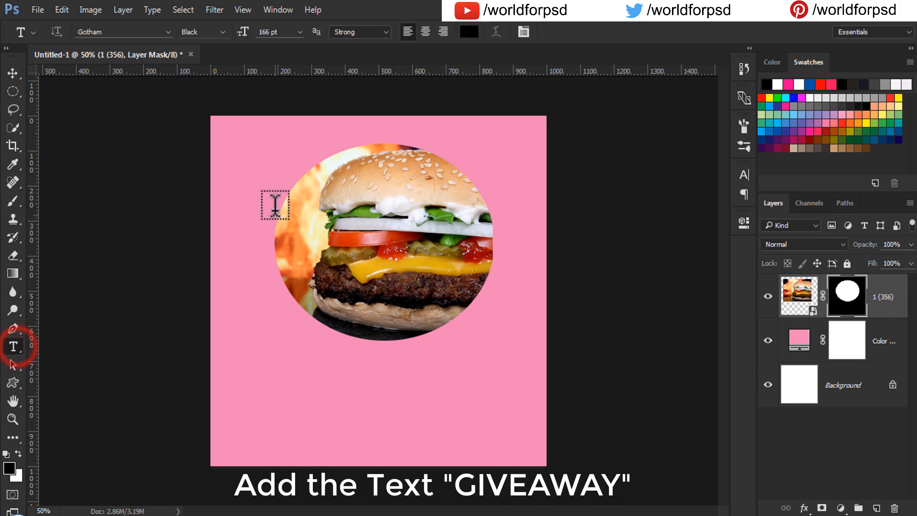
pyautogui.moveTo(220, 184); pyautogui.dragTo(541, 351)
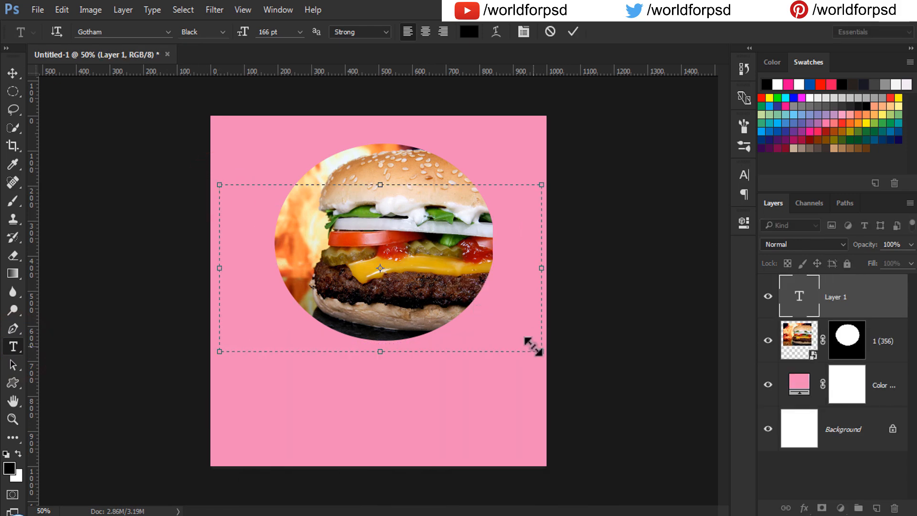
pyautogui.write('GIVEAWAY')
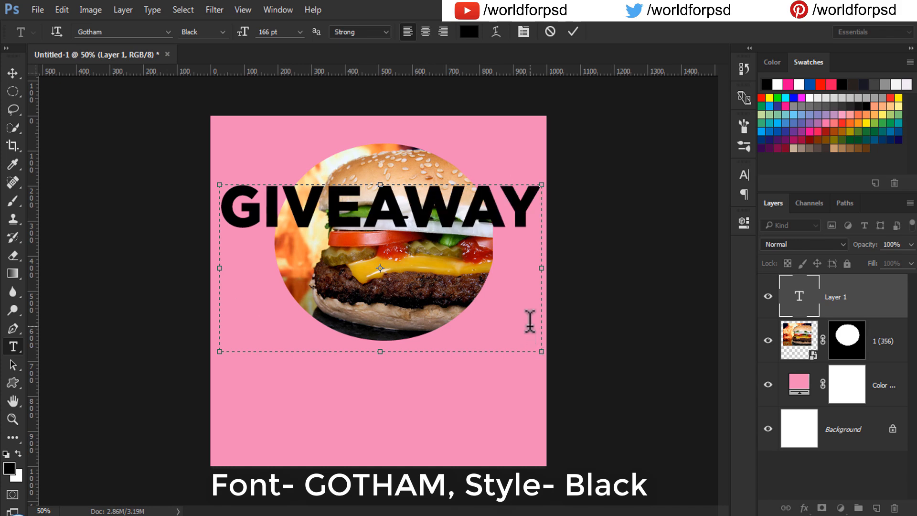
# Set the GIVEAWAY text size to 155 pt, keeping the Gotham Black font
pyautogui.hotkey('ctrl', 'a')
pyautogui.moveTo(245, 34); pyautogui.dragTo(241, 34)
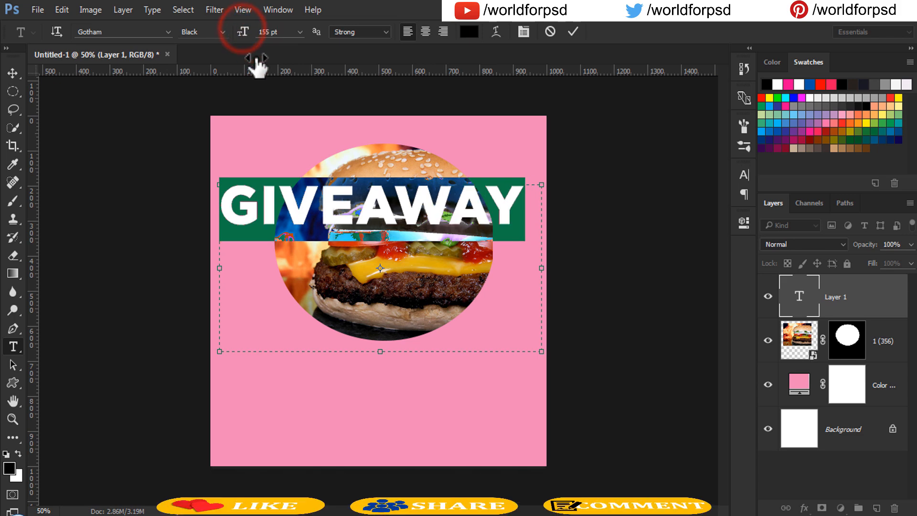
pyautogui.click(311, 212)
pyautogui.moveTo(515, 218); pyautogui.dragTo(172, 55)
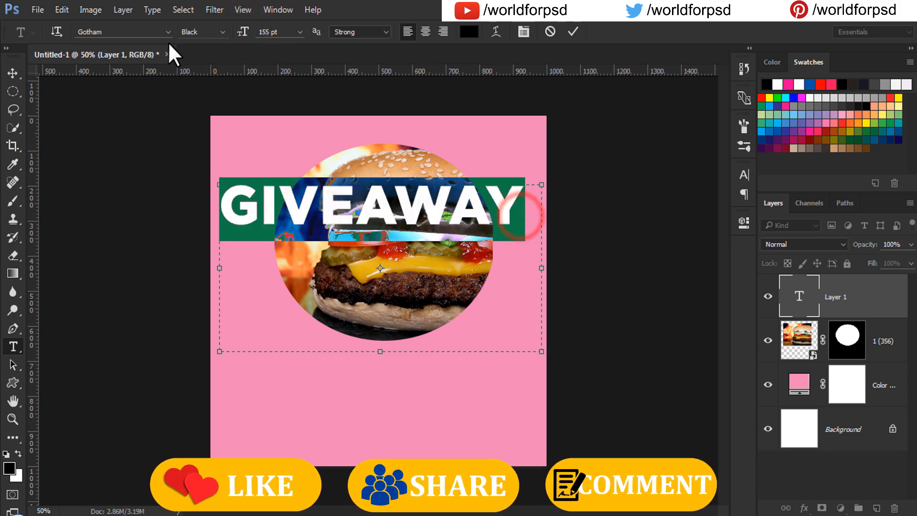
pyautogui.click(142, 32)
pyautogui.click(203, 32)
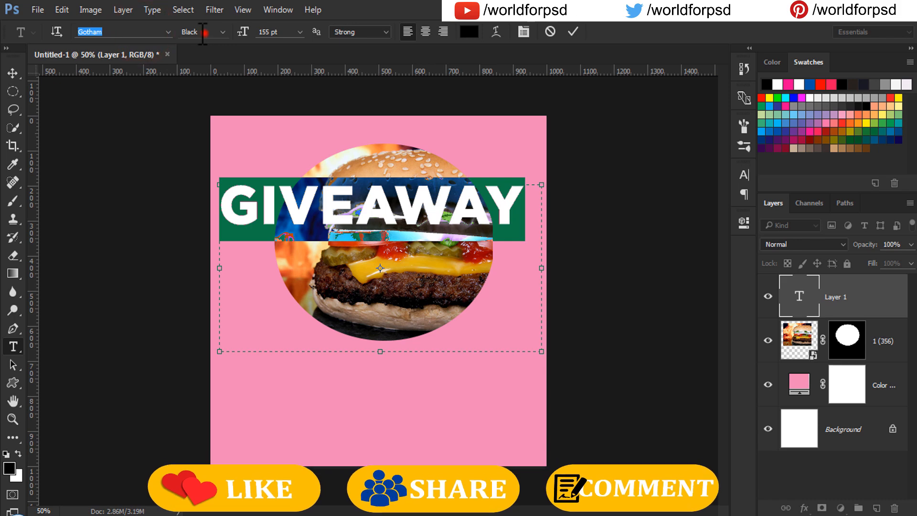
pyautogui.click(368, 249)
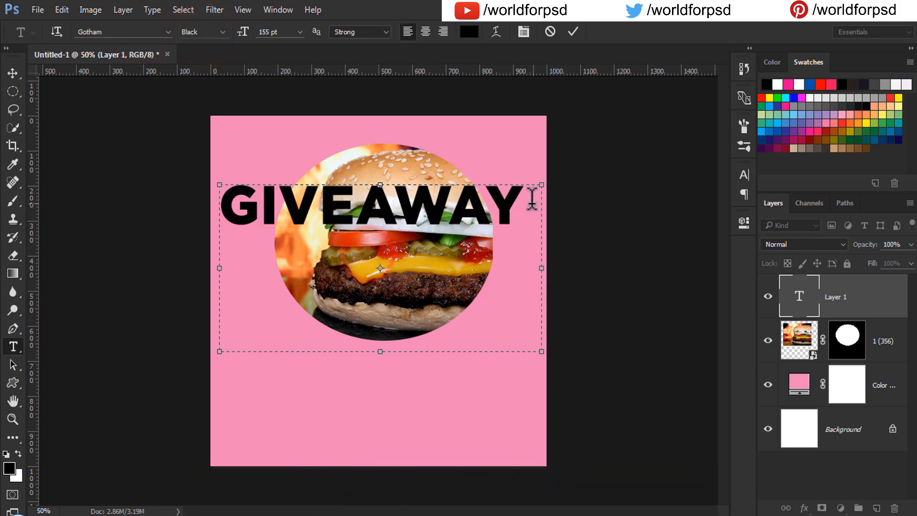
# Set the GIVEAWAY text colour to white #ffffff and commit the text
pyautogui.moveTo(522, 204); pyautogui.dragTo(121, 197)
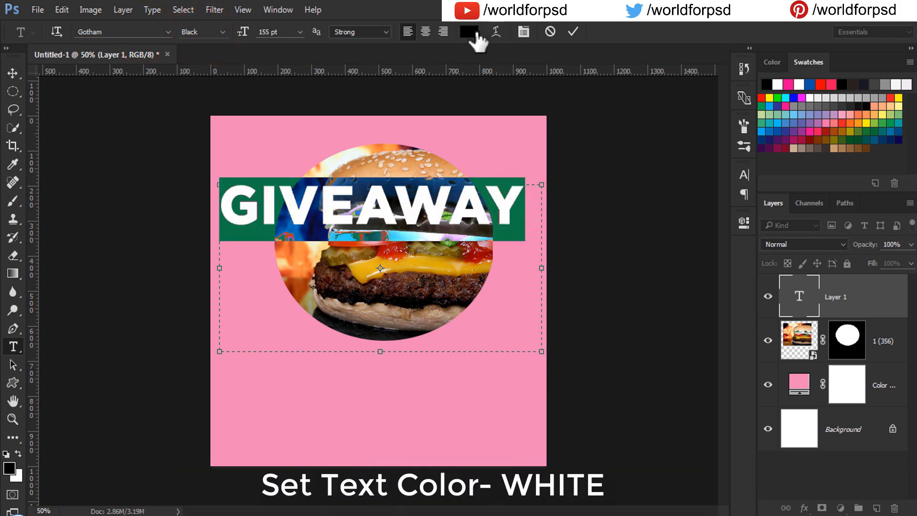
pyautogui.click(469, 31)
pyautogui.click(579, 217)
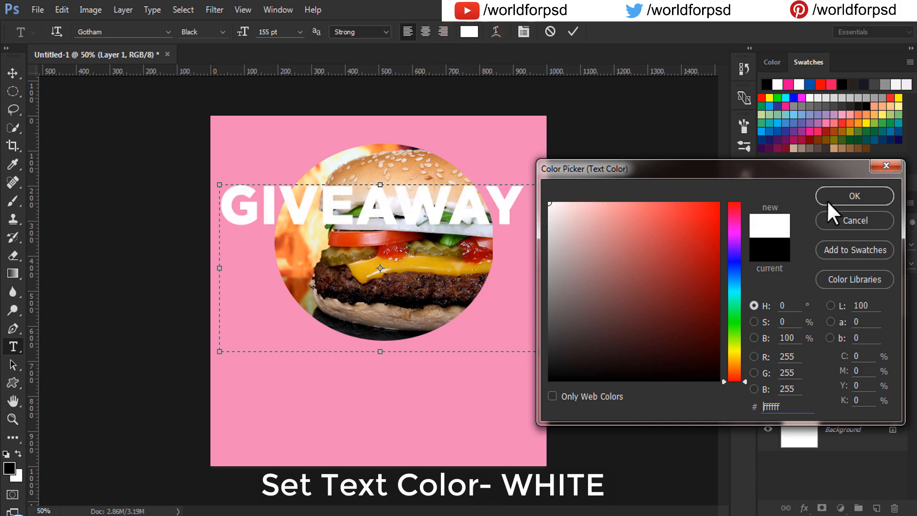
pyautogui.click(829, 197)
pyautogui.click(572, 33)
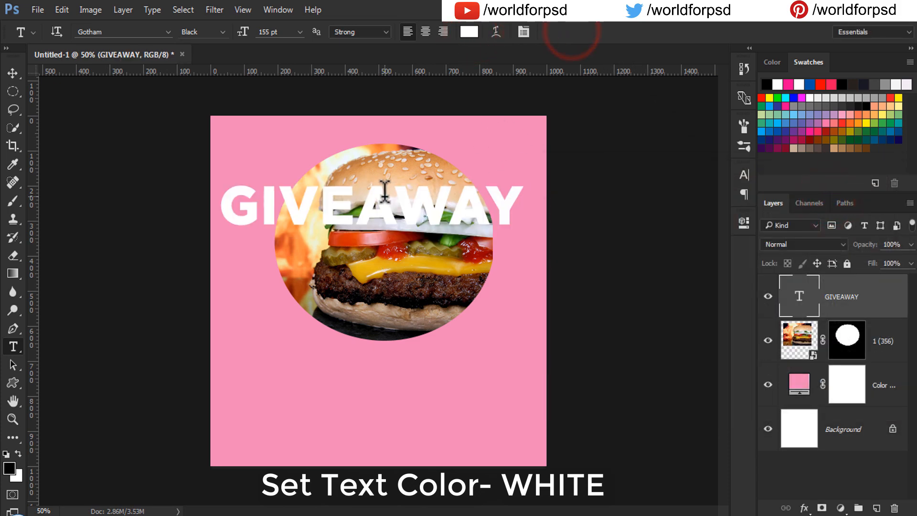
# Centre the GIVEAWAY text horizontally on the canvas and move its layer directly beneath the burger photo layer
pyautogui.press('v')
pyautogui.moveTo(385, 205)
pyautogui.mouseDown()
pyautogui.moveTo(397, 191)
pyautogui.moveTo(391, 208)
pyautogui.mouseUp()
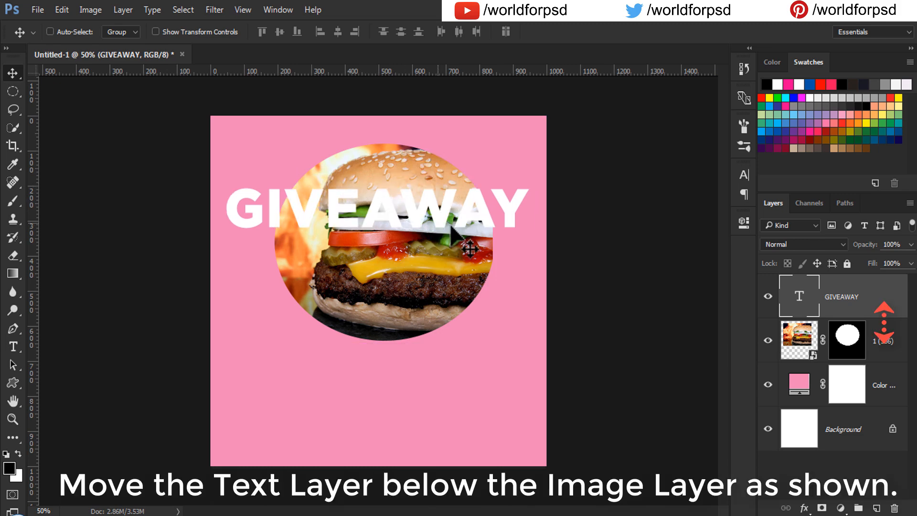
pyautogui.moveTo(860, 300); pyautogui.dragTo(875, 375)
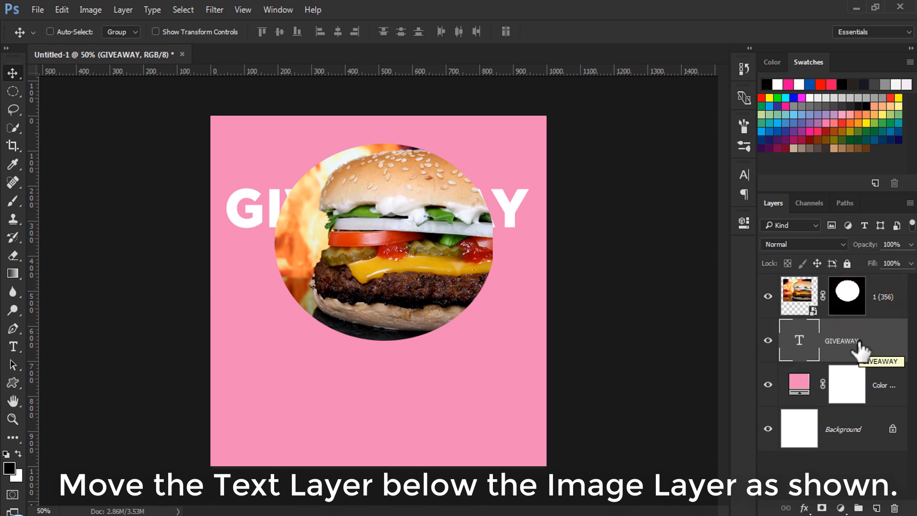
# Duplicate the GIVEAWAY text layer four times, stacking the copies in aligned rows about 152 px apart below the original
pyautogui.rightClick(857, 343)
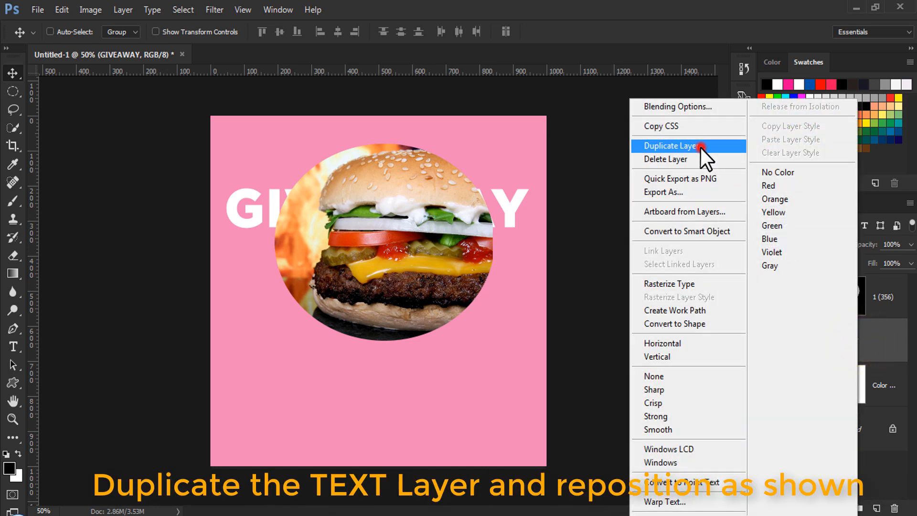
pyautogui.click(700, 145)
pyautogui.click(575, 153)
pyautogui.moveTo(487, 231); pyautogui.dragTo(509, 426)
pyautogui.hotkey('ctrl', 'j')
pyautogui.hotkey('ctrl', 'j')
pyautogui.press('ctrl')
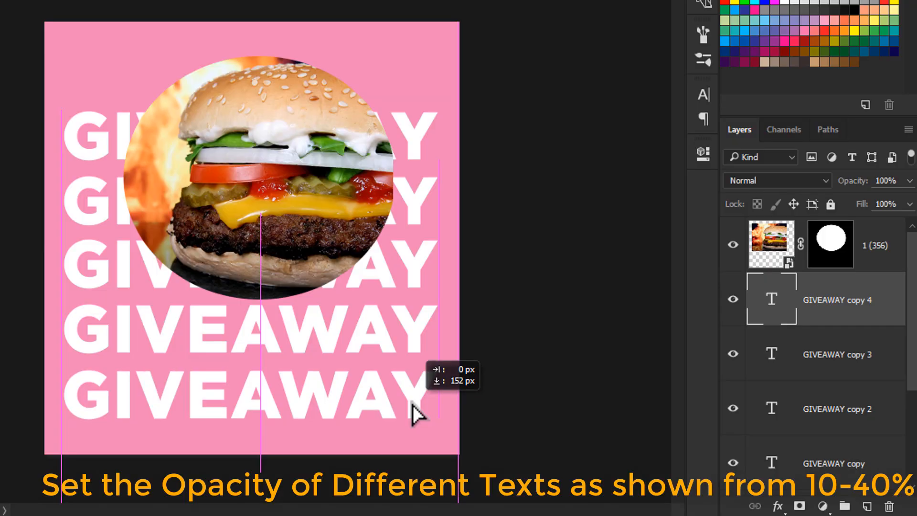
pyautogui.moveTo(413, 405); pyautogui.dragTo(414, 405)
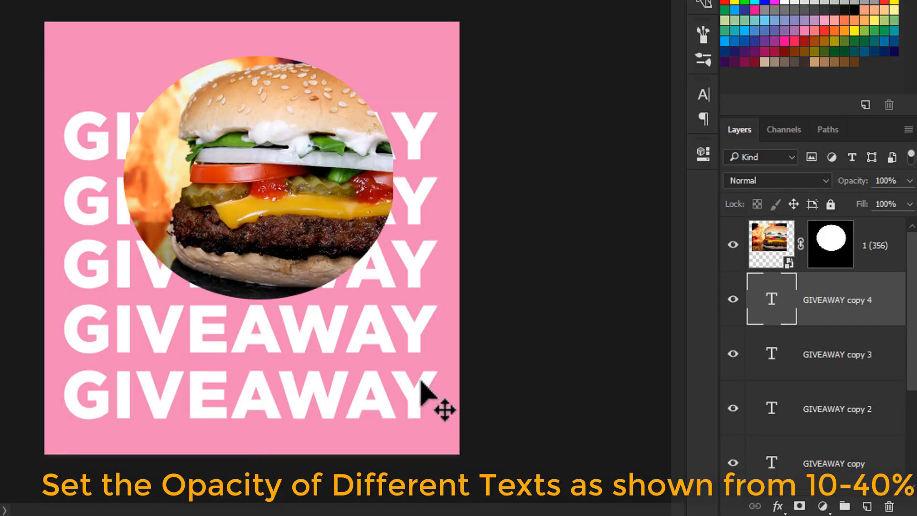
# Set the opacity of the lowest GIVEAWAY text row (GIVEAWAY copy 4) to 40%
pyautogui.scroll(-1, 821, 353)
pyautogui.scroll(-1, 820, 354)
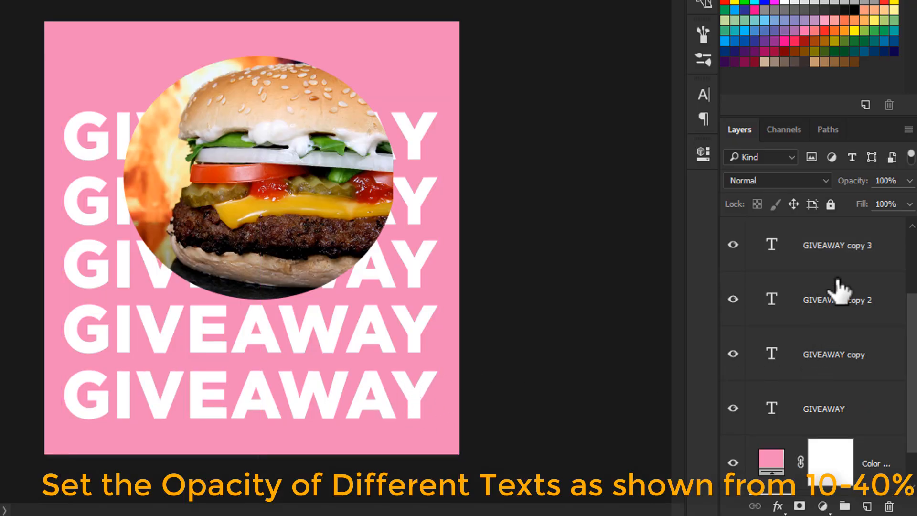
pyautogui.scroll(2, 835, 306)
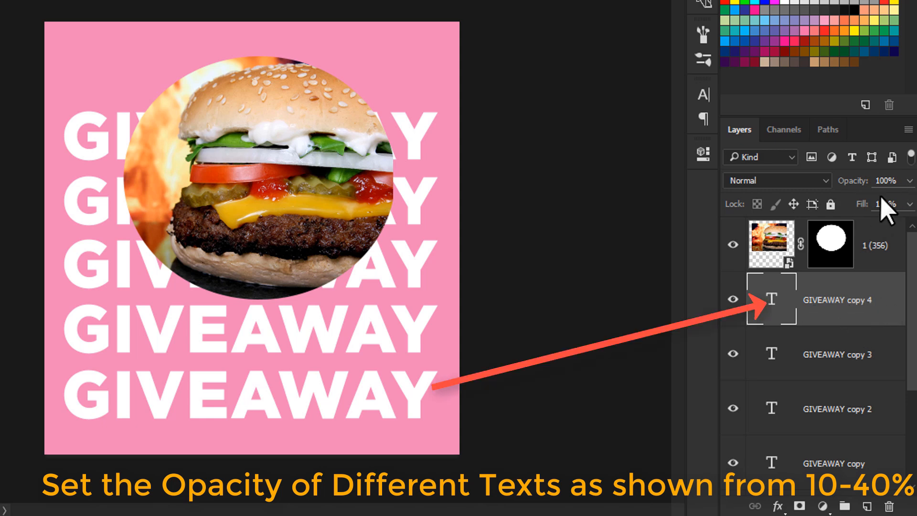
pyautogui.click(898, 181)
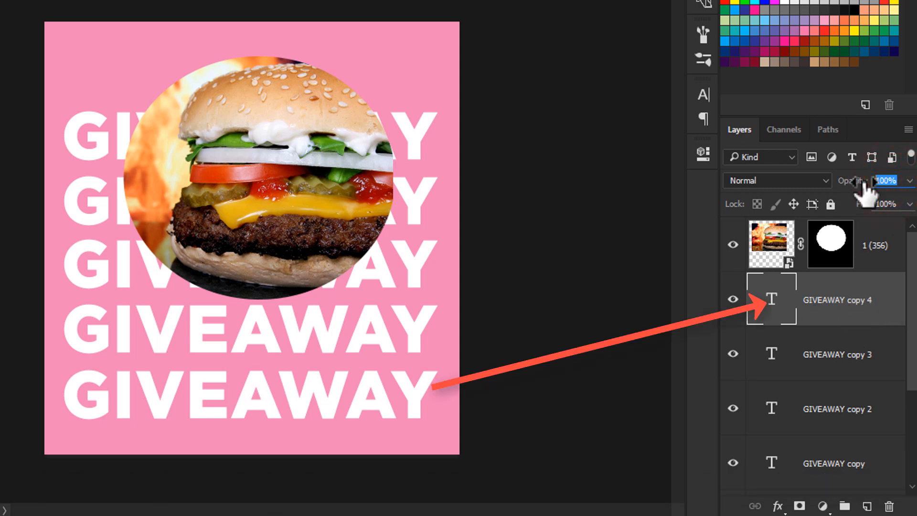
pyautogui.write('3')
pyautogui.write('5')
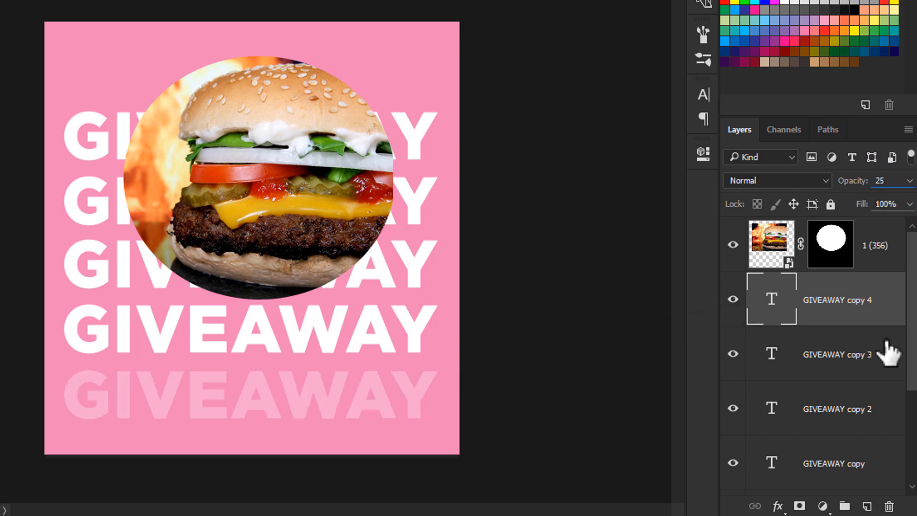
pyautogui.press('BackSpace')
pyautogui.write('40')
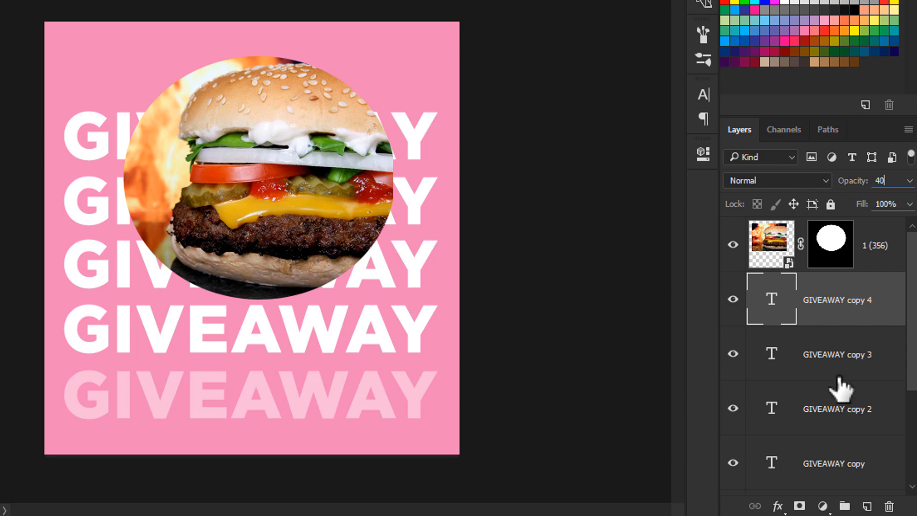
# Leave GIVEAWAY copy 3 at full opacity and set the GIVEAWAY copy 2 layer's opacity to 40%
pyautogui.click(814, 361)
pyautogui.click(732, 354)
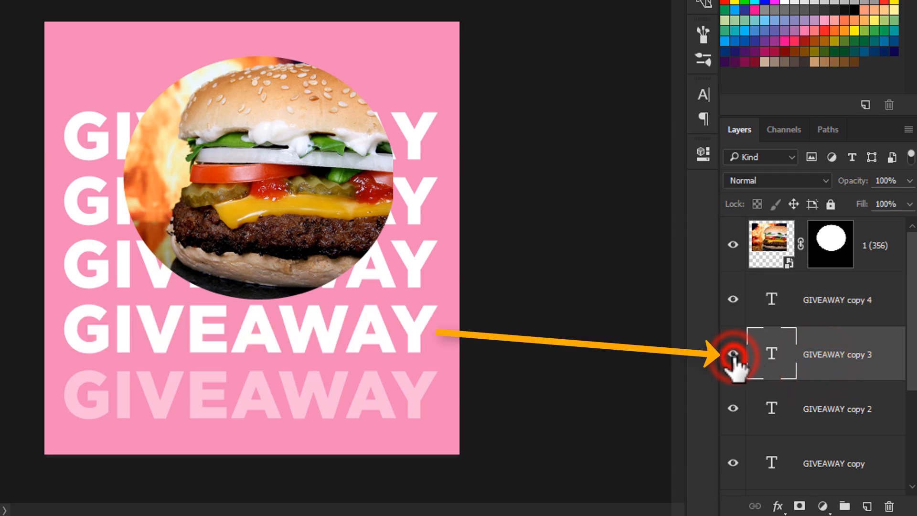
pyautogui.click(733, 354)
pyautogui.click(900, 180)
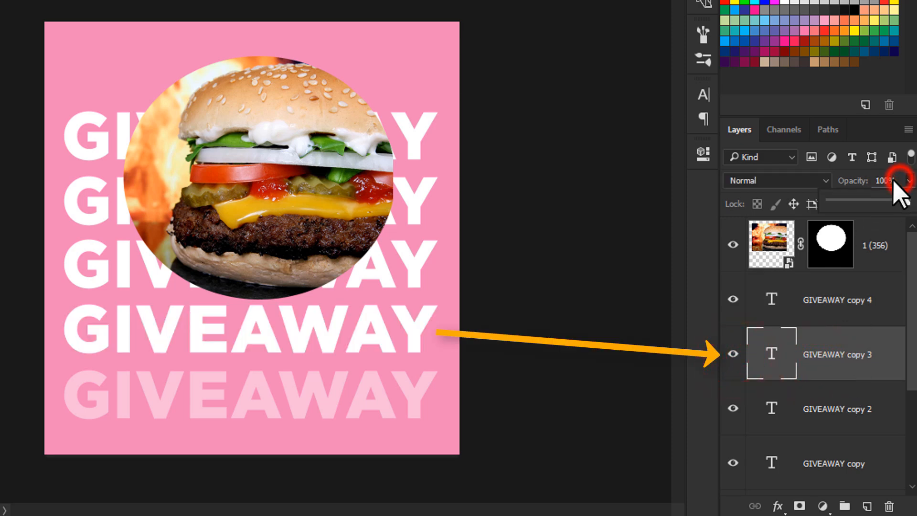
pyautogui.click(888, 180)
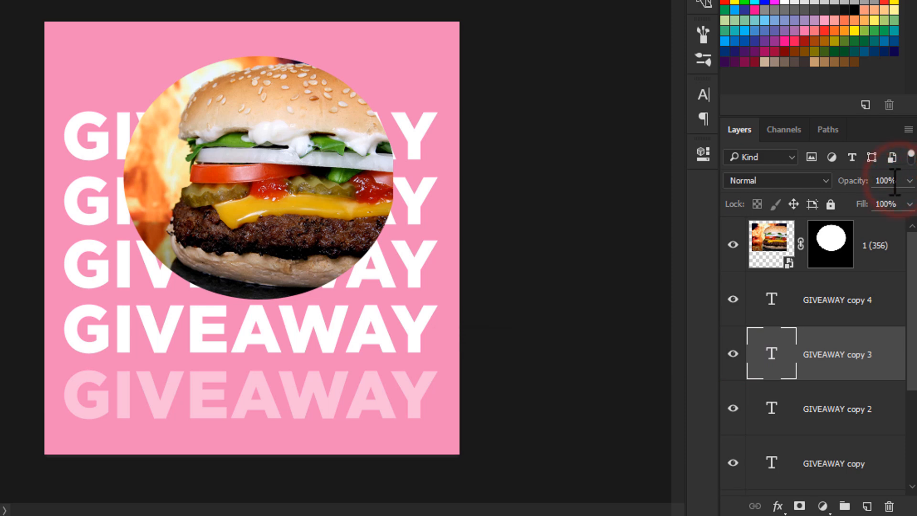
pyautogui.click(820, 409)
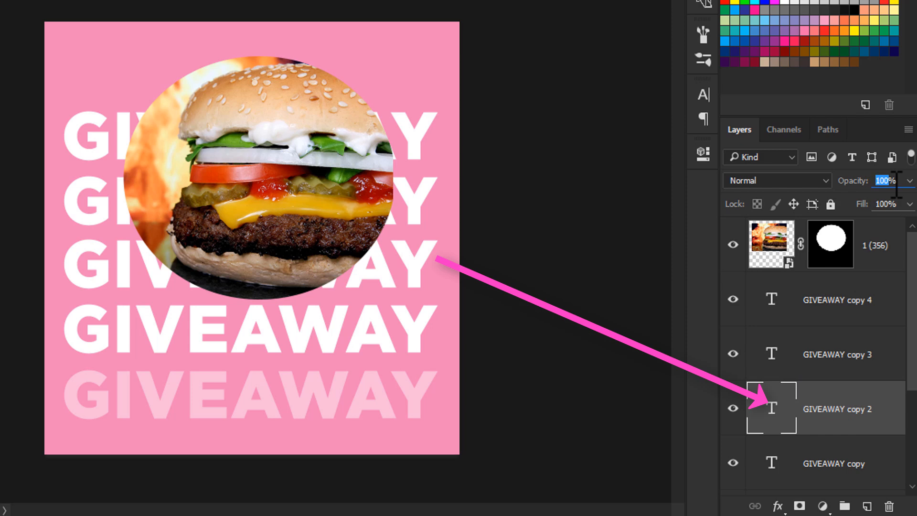
pyautogui.write('40')
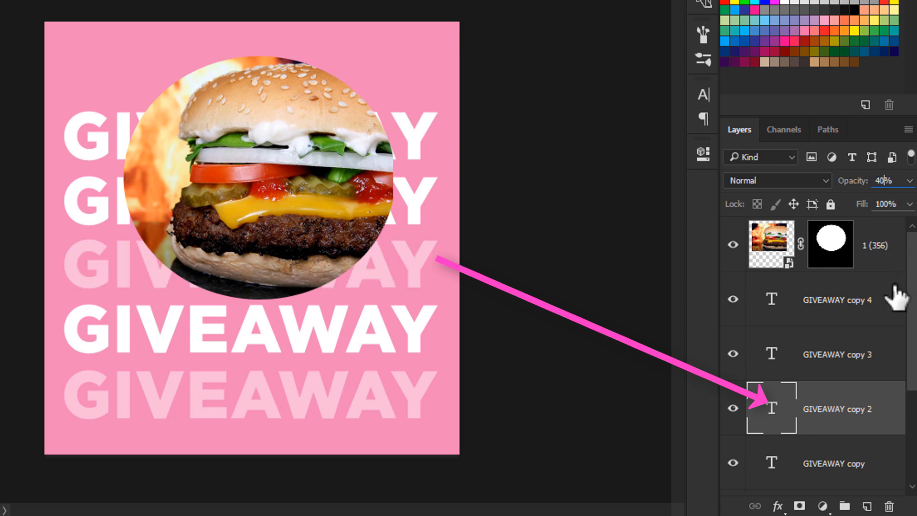
# Set the opacity of the GIVEAWAY copy layer to 25% and of the original GIVEAWAY layer to 15%
pyautogui.click(841, 462)
pyautogui.click(887, 181)
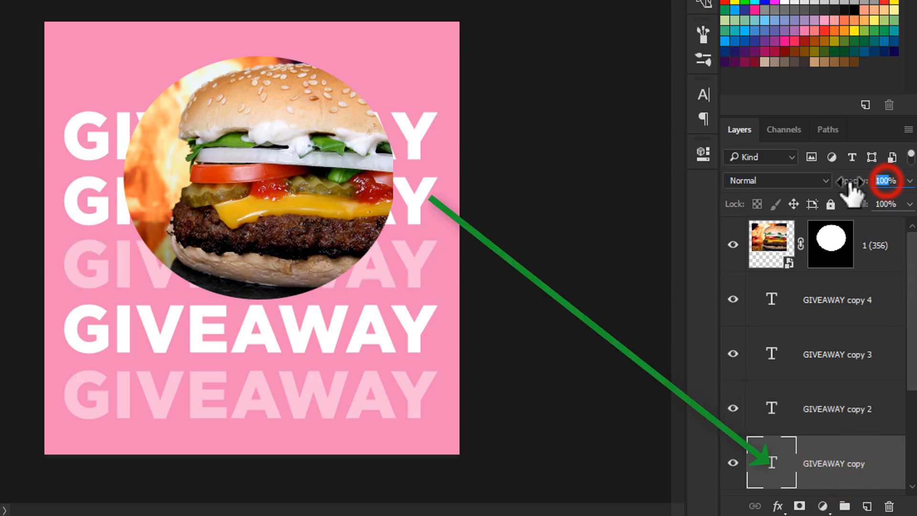
pyautogui.write('25')
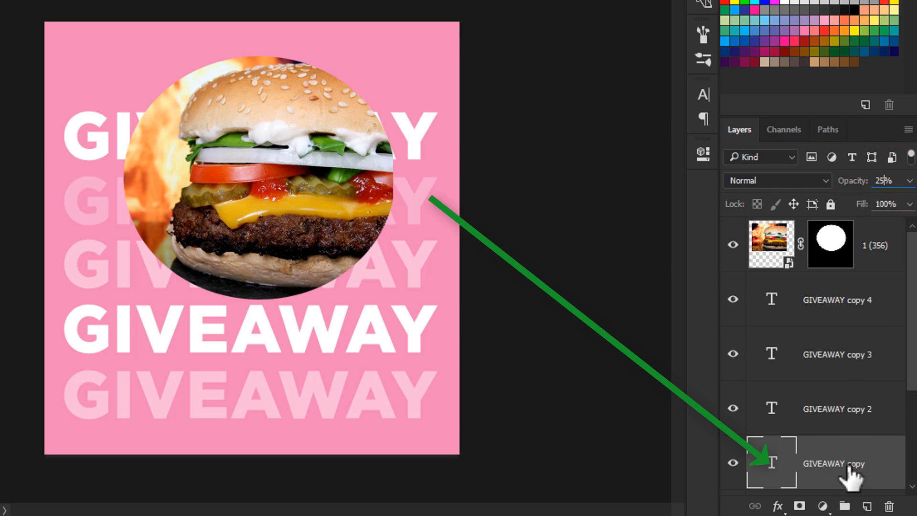
pyautogui.scroll(-1, 847, 482)
pyautogui.click(846, 451)
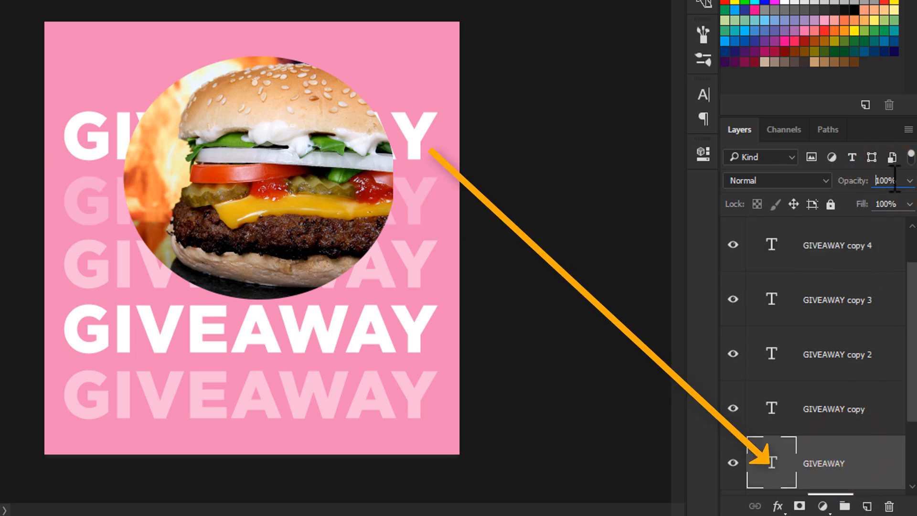
pyautogui.write('15')
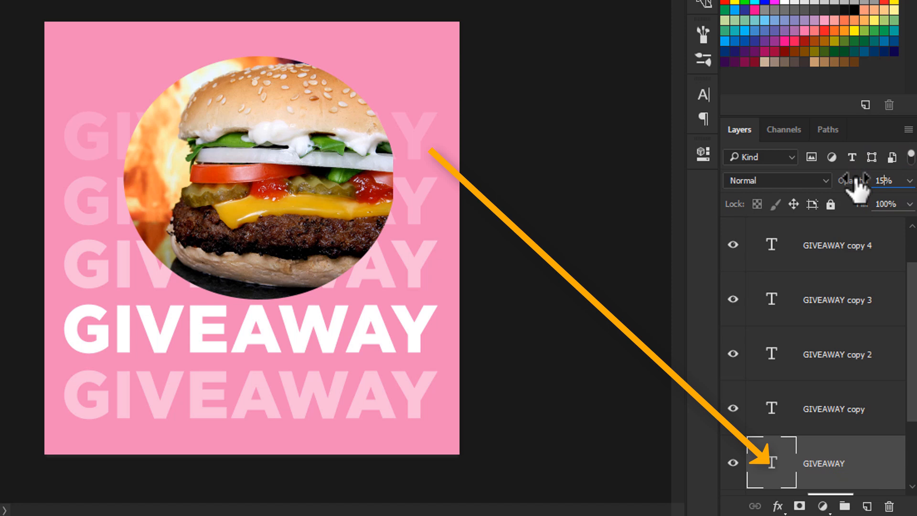
# Review the opacity of each GIVEAWAY text layer in turn, from copy 4 down to the original
pyautogui.scroll(-2, 833, 436)
pyautogui.scroll(3, 835, 424)
pyautogui.click(852, 296)
pyautogui.scroll(-1, 854, 299)
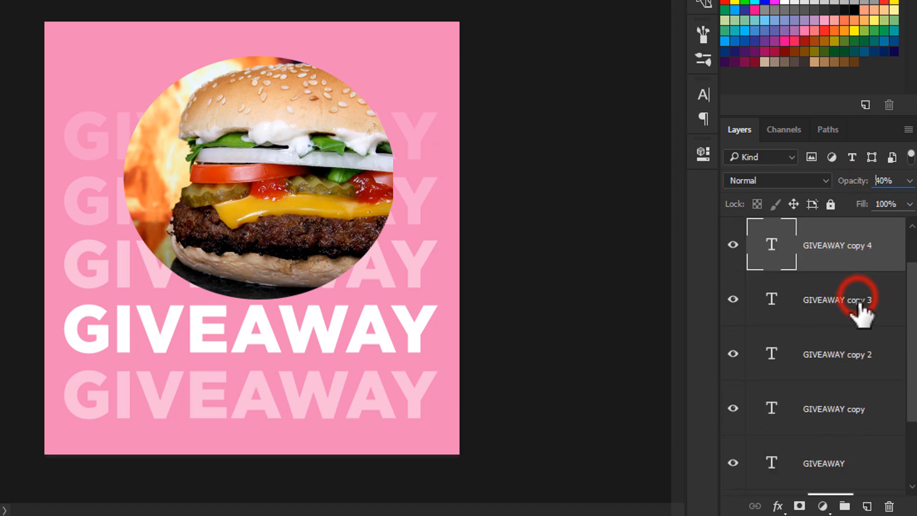
pyautogui.click(833, 300)
pyautogui.click(900, 180)
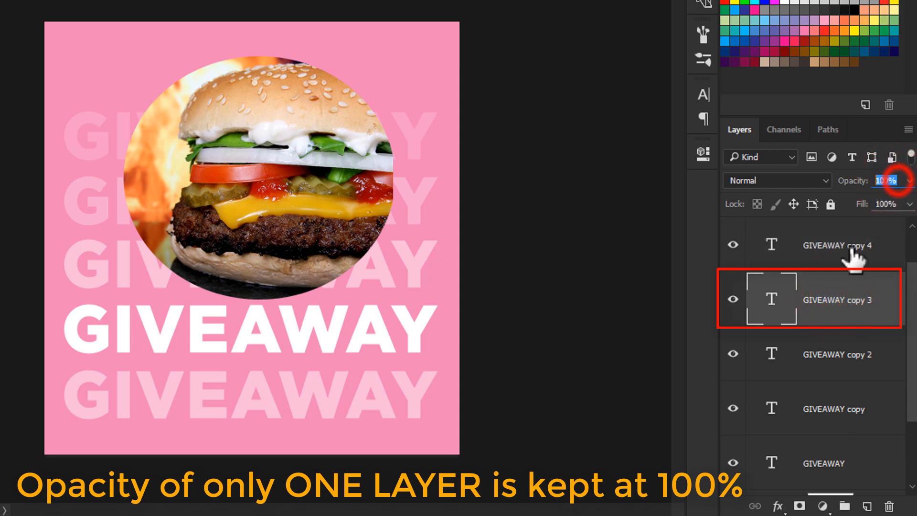
pyautogui.click(855, 359)
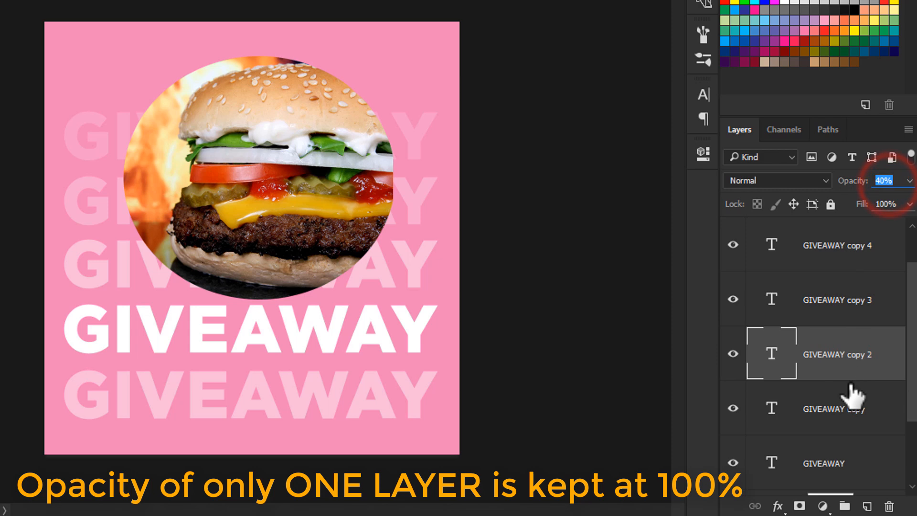
pyautogui.click(850, 407)
pyautogui.click(892, 180)
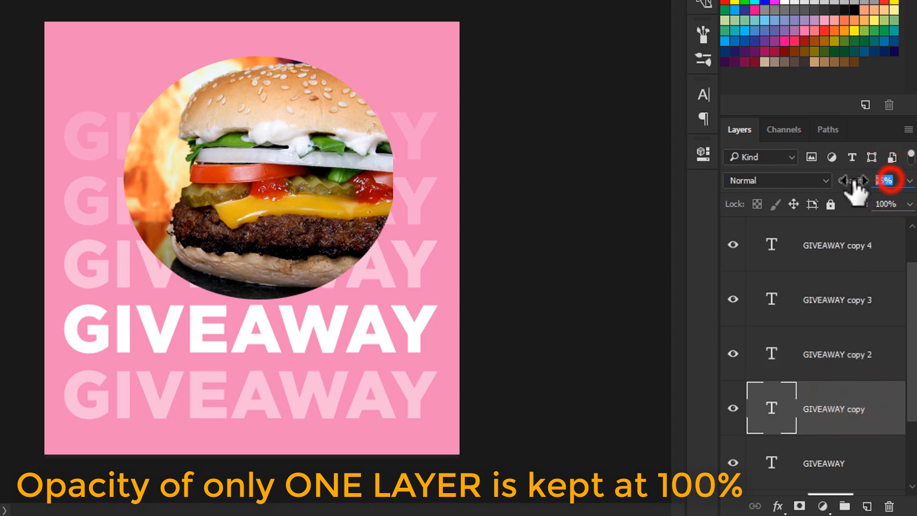
pyautogui.click(870, 453)
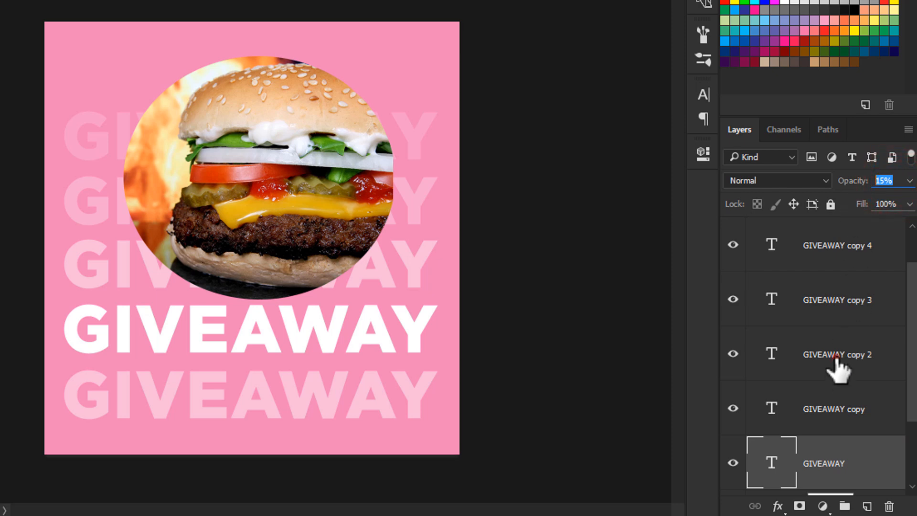
# Set the opacity of the middle GIVEAWAY text row (GIVEAWAY copy 2) to 55%
pyautogui.click(835, 354)
pyautogui.click(735, 355)
pyautogui.click(736, 355)
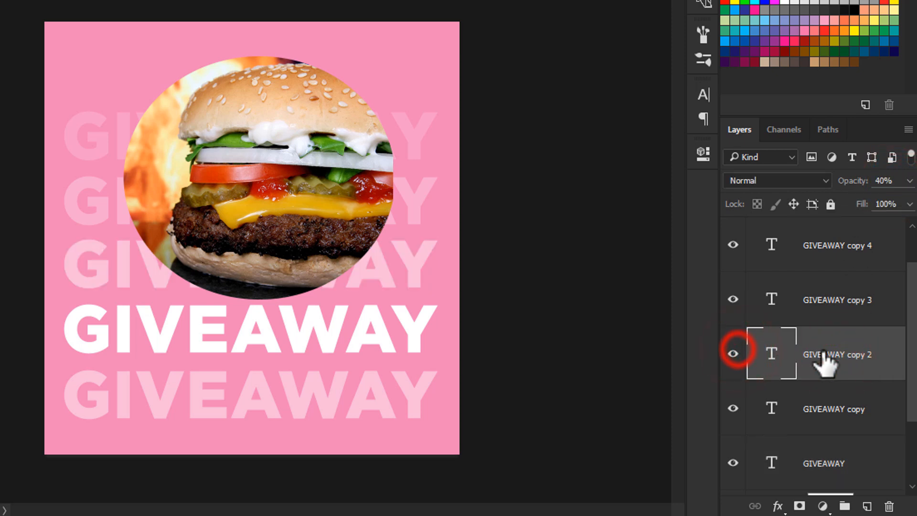
pyautogui.write('55')
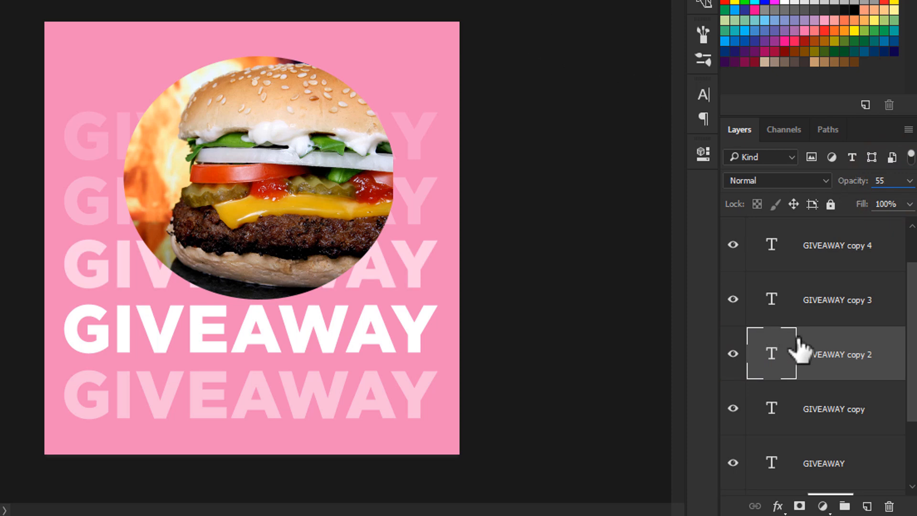
pyautogui.click(818, 353)
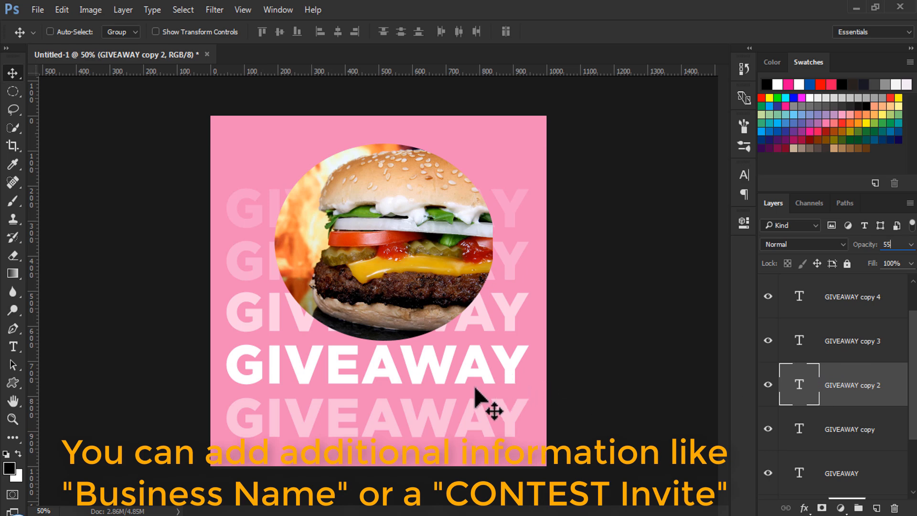
# Draw a horizontally centred rectangular marquee selection about 600 px wide just below the solid white GIVEAWAY row
pyautogui.rightClick(16, 92)
pyautogui.click(63, 91)
pyautogui.moveTo(261, 394); pyautogui.dragTo(431, 419)
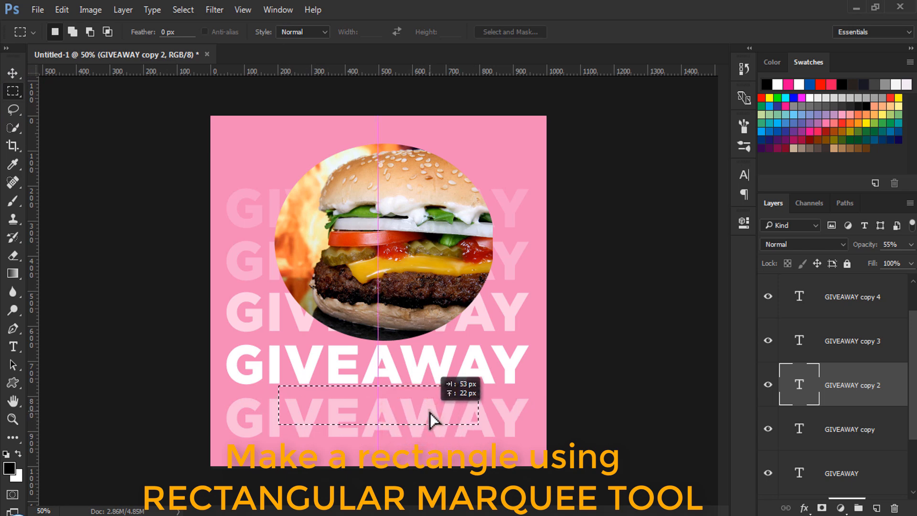
# Fill the rectangular selection with a purple #a07bf2 Solid Color layer above the burger photo and shift the bar slightly down
pyautogui.scroll(1, 830, 330)
pyautogui.click(877, 297)
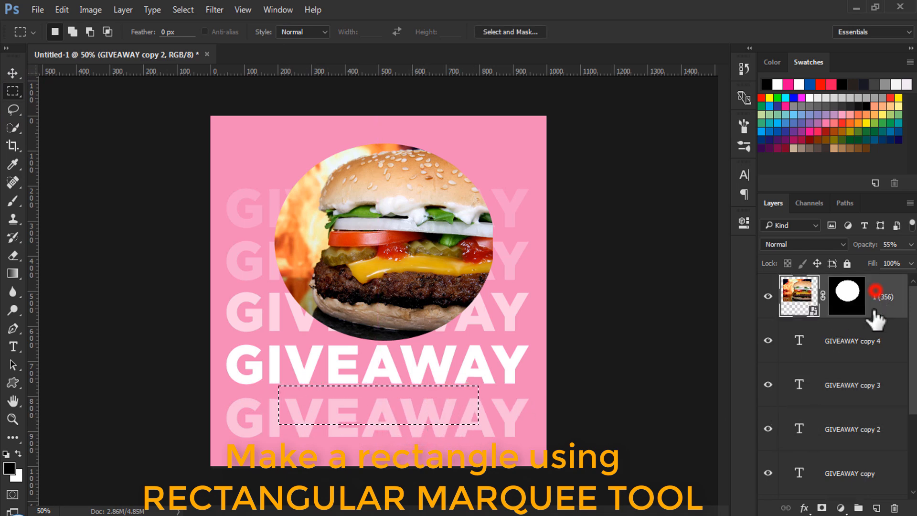
pyautogui.click(840, 507)
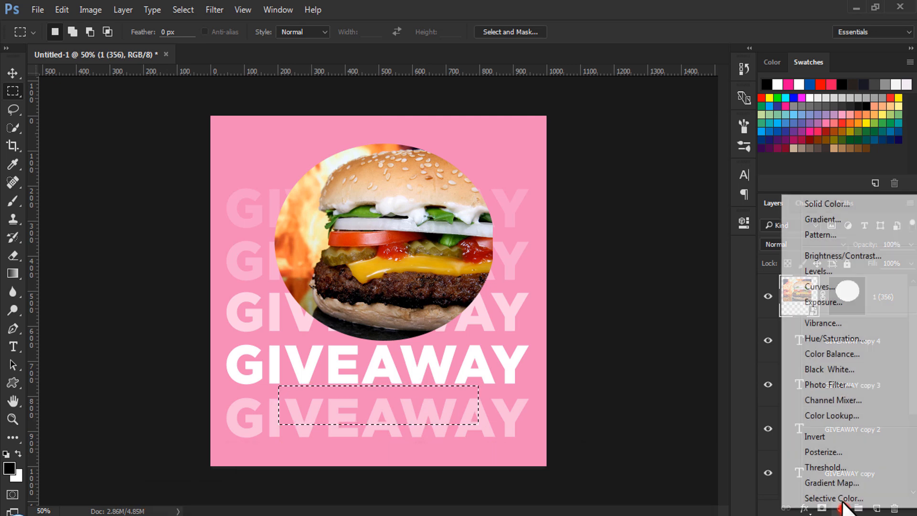
pyautogui.click(820, 204)
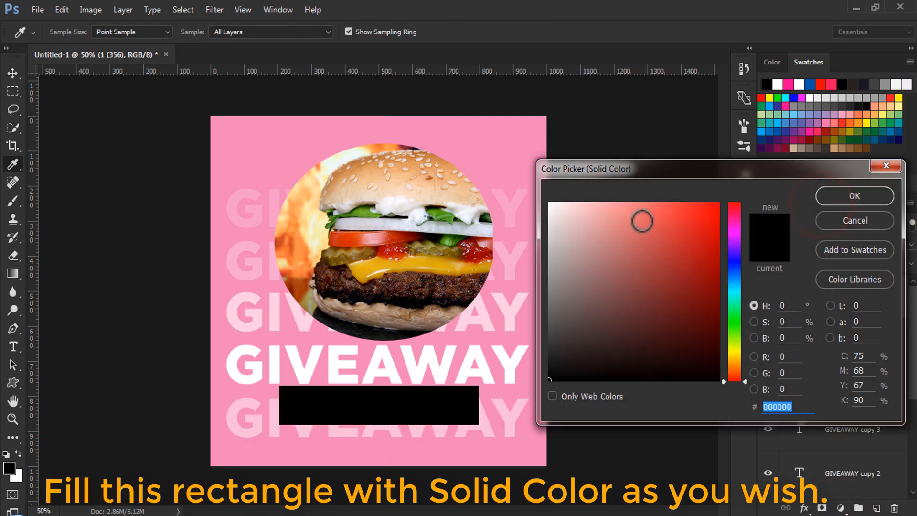
pyautogui.click(736, 254)
pyautogui.moveTo(669, 213); pyautogui.dragTo(632, 211)
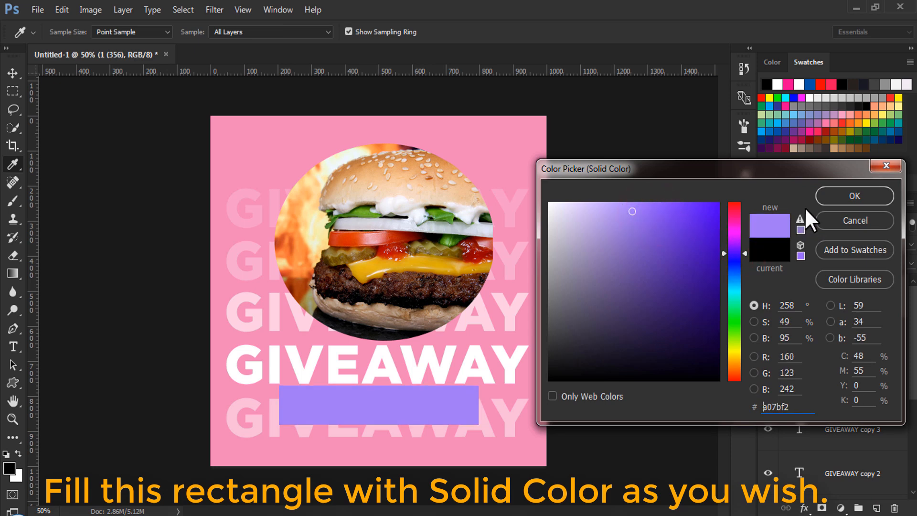
pyautogui.click(833, 196)
pyautogui.press('v')
pyautogui.moveTo(452, 391)
pyautogui.mouseDown()
pyautogui.moveTo(451, 380)
pyautogui.moveTo(450, 409)
pyautogui.moveTo(452, 396)
pyautogui.mouseUp()
# Add a horizontal text box starting over the purple bar and enter the text "Enter the Contest"
pyautogui.press('t')
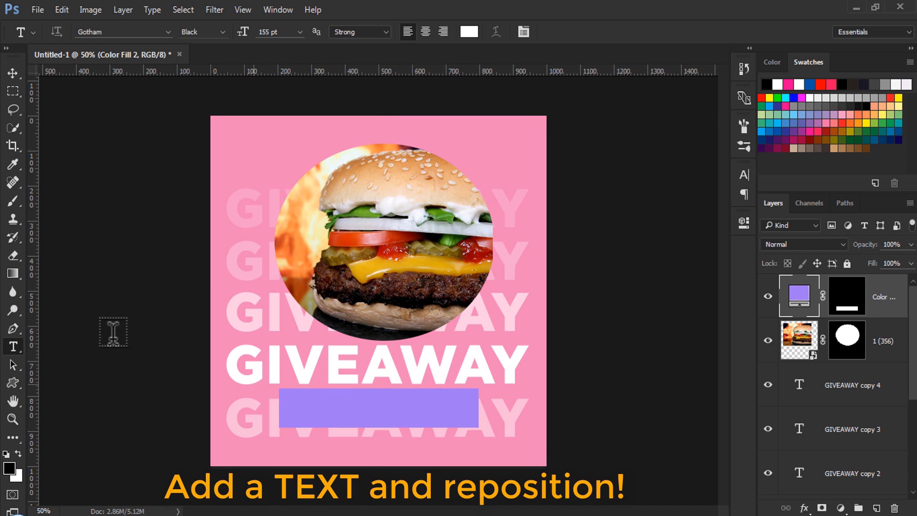
pyautogui.click(13, 348)
pyautogui.click(64, 344)
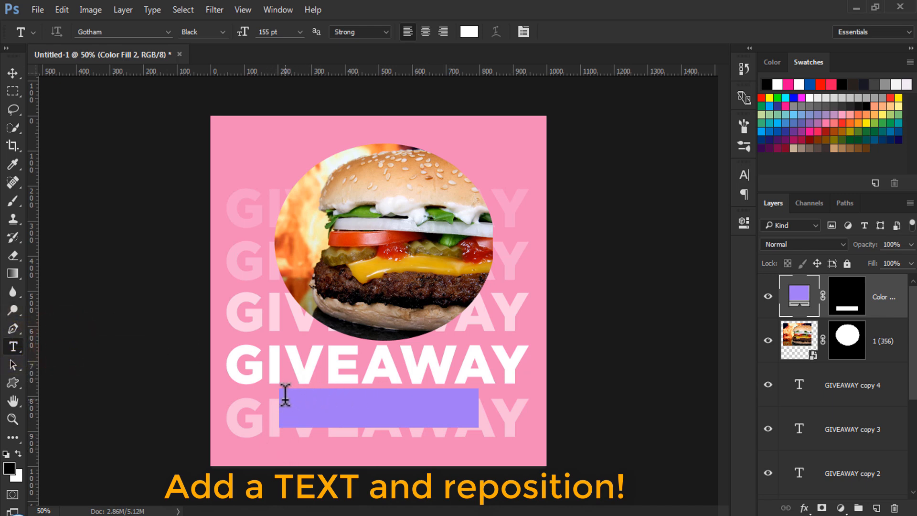
pyautogui.moveTo(278, 457); pyautogui.dragTo(651, 493)
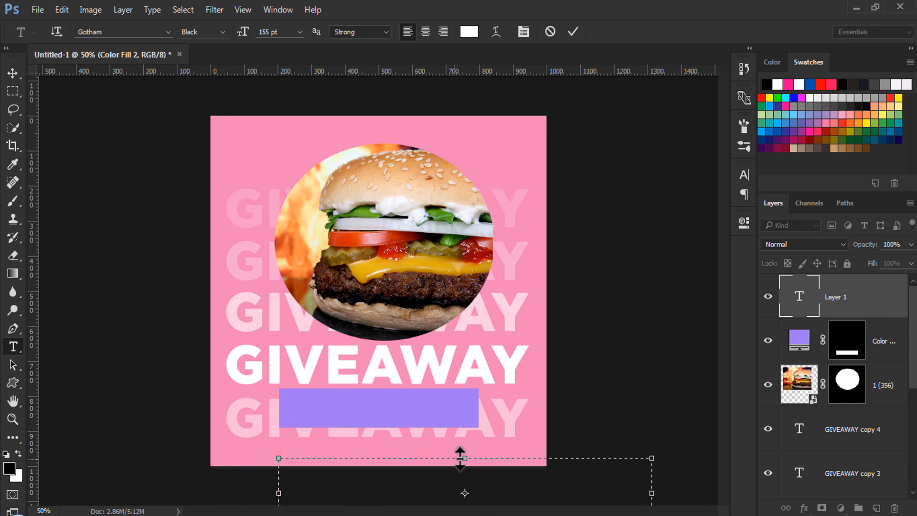
pyautogui.moveTo(464, 431); pyautogui.dragTo(472, 403)
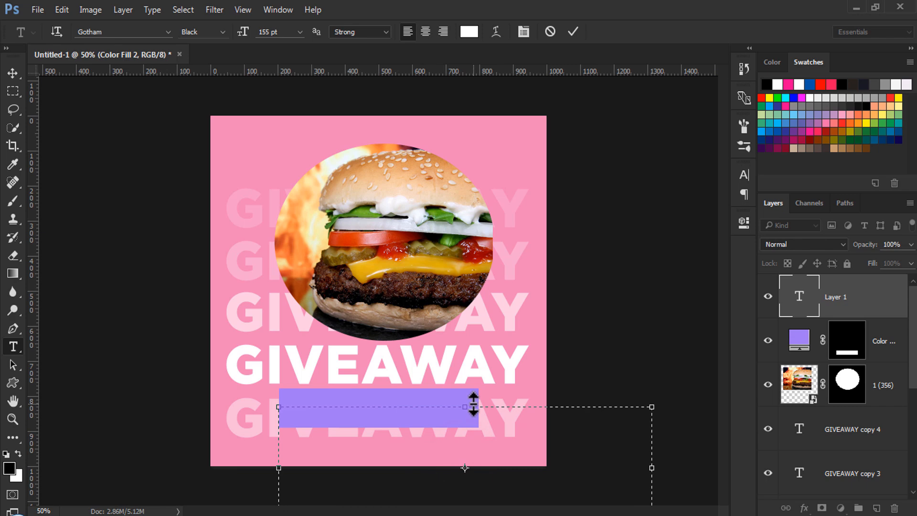
pyautogui.write('Enter')
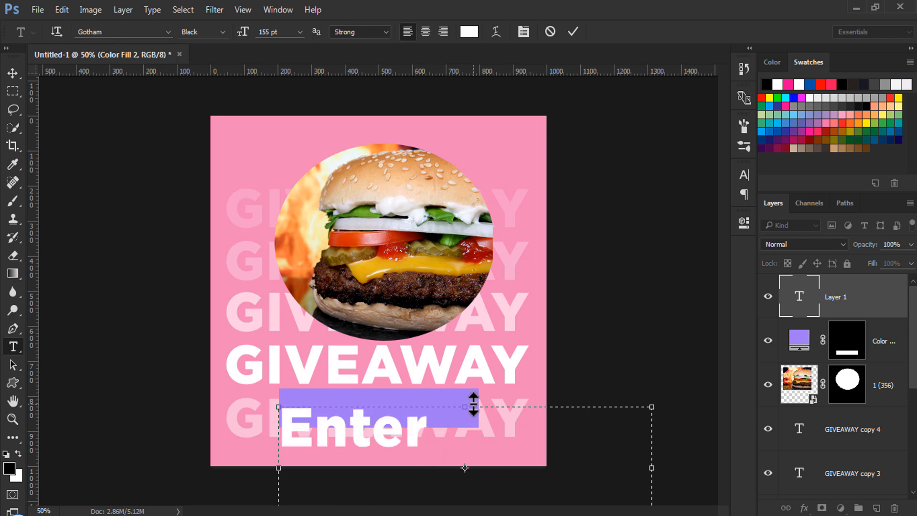
pyautogui.write(' the')
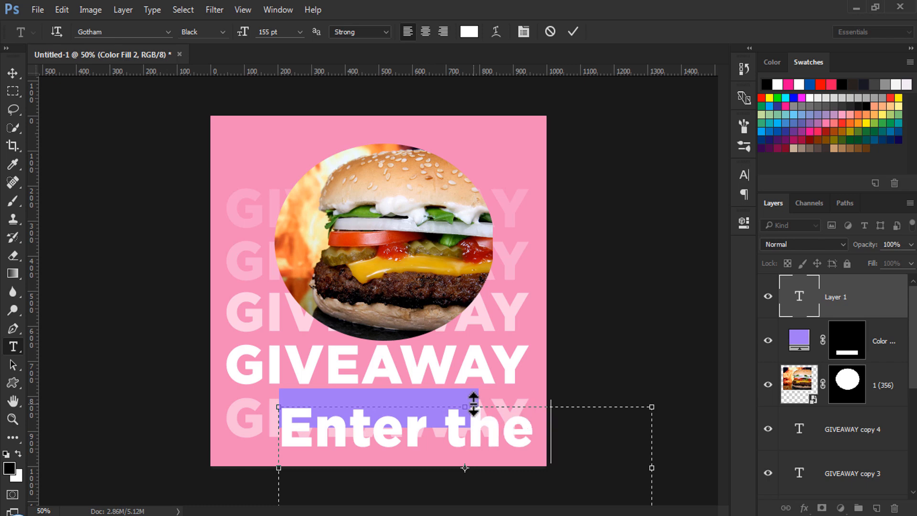
# Set the whole "Enter the Contest" text to 58 pt in the Bold style of Gotham
pyautogui.hotkey('ctrl', 'a')
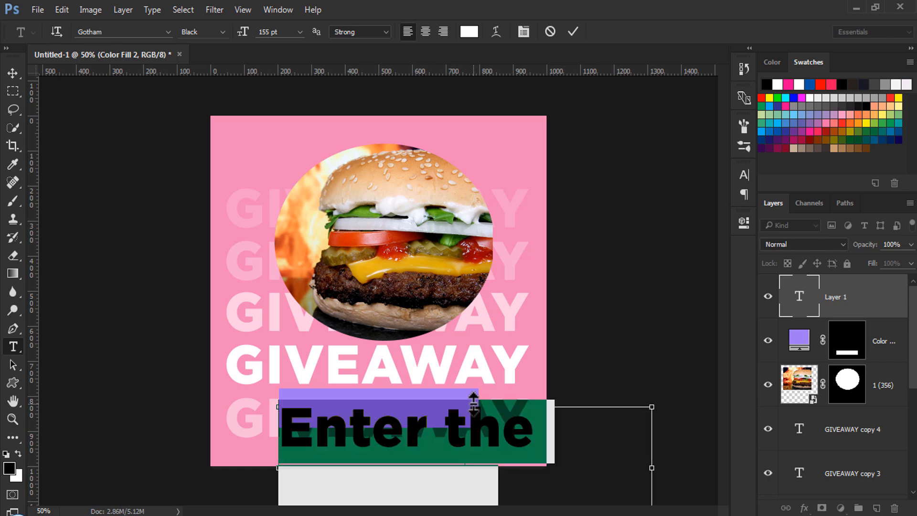
pyautogui.moveTo(243, 31); pyautogui.dragTo(131, 26)
pyautogui.click(218, 34)
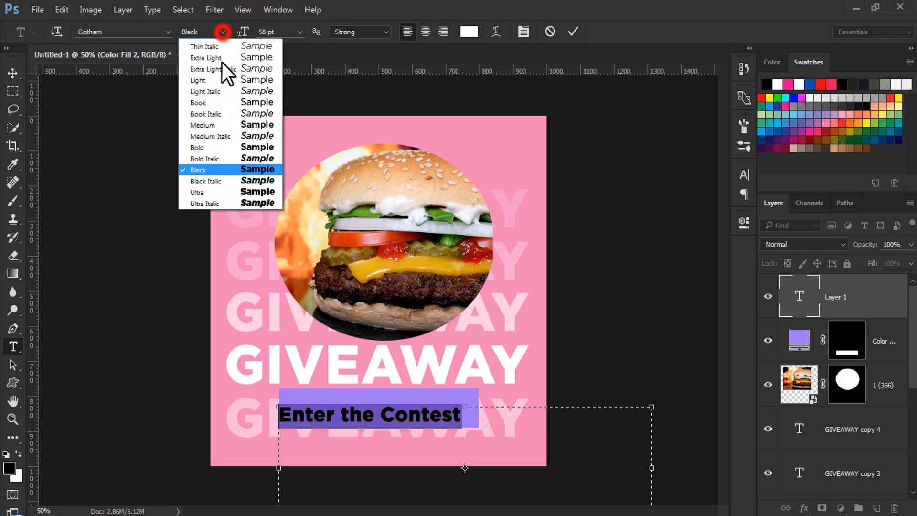
pyautogui.click(212, 161)
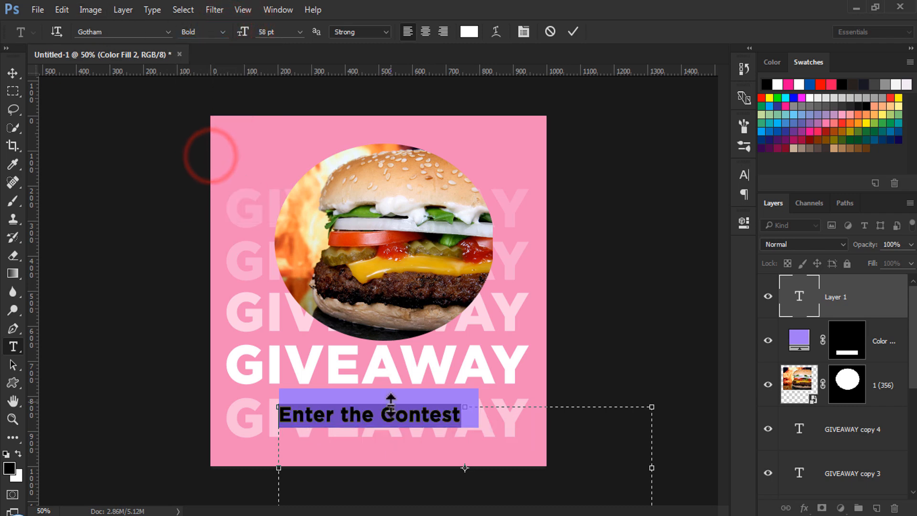
# Commit the "Enter the Contest" text and position it centred on the purple bar
pyautogui.moveTo(469, 407); pyautogui.dragTo(469, 397)
pyautogui.click(573, 31)
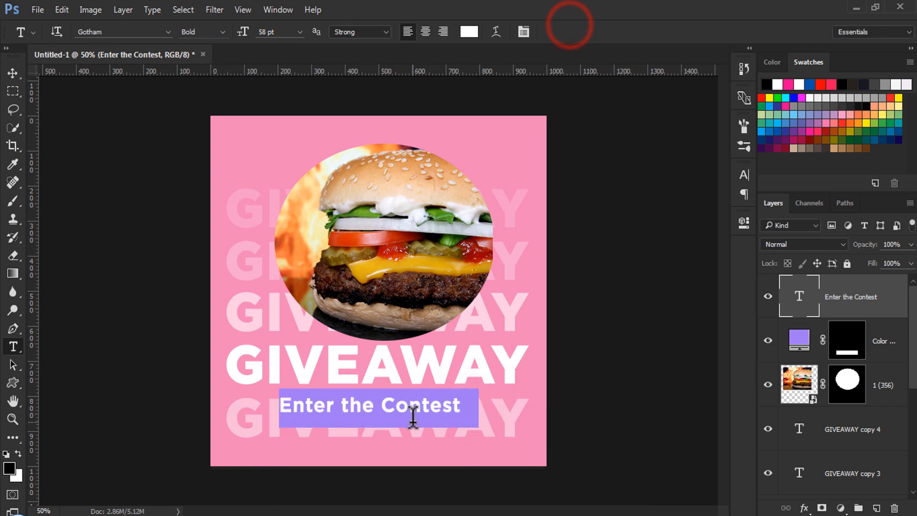
pyautogui.press('v')
pyautogui.moveTo(406, 415); pyautogui.dragTo(414, 419)
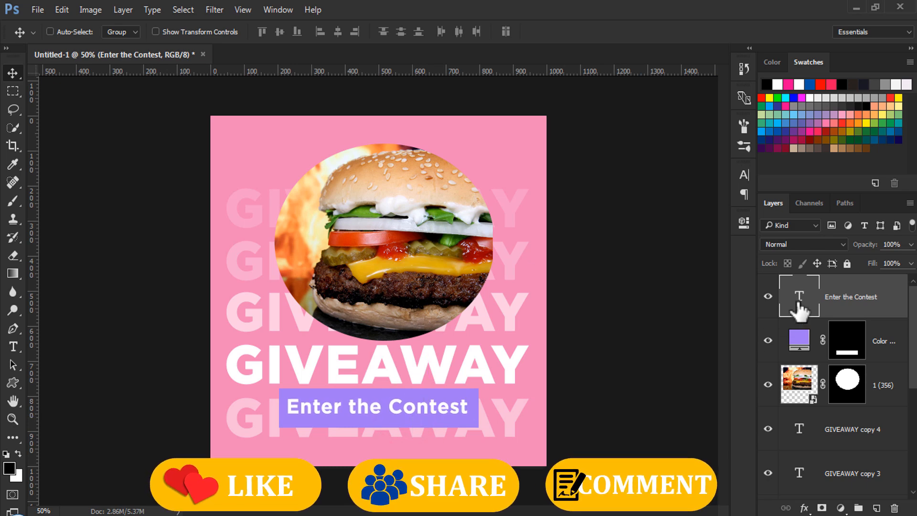
# Recolour the "Enter the Contest" text to a bright yellow and commit the change
pyautogui.doubleClick(798, 296)
pyautogui.click(469, 32)
pyautogui.click(686, 210)
pyautogui.click(704, 212)
pyautogui.click(734, 351)
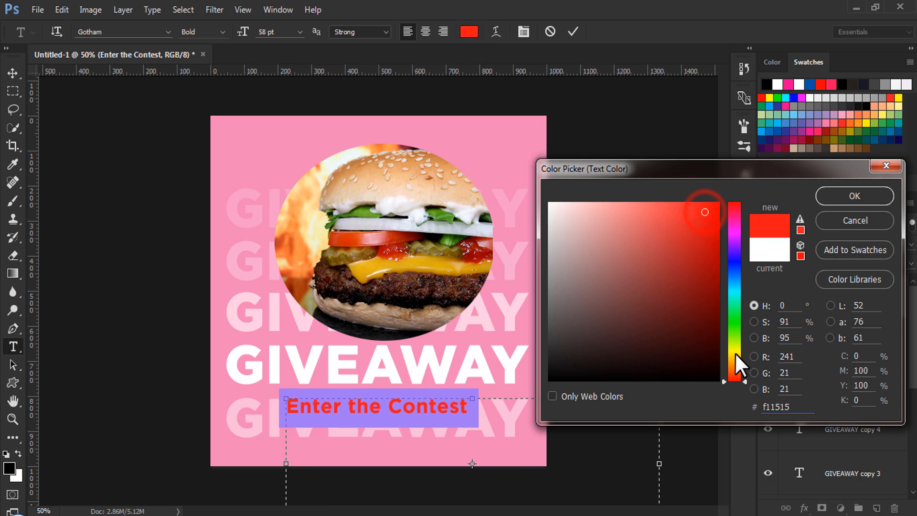
pyautogui.click(839, 196)
pyautogui.click(573, 31)
# Move the "Enter the Contest" text and its purple bar together to the canvas's upper right, flush with the right edge
pyautogui.press('v')
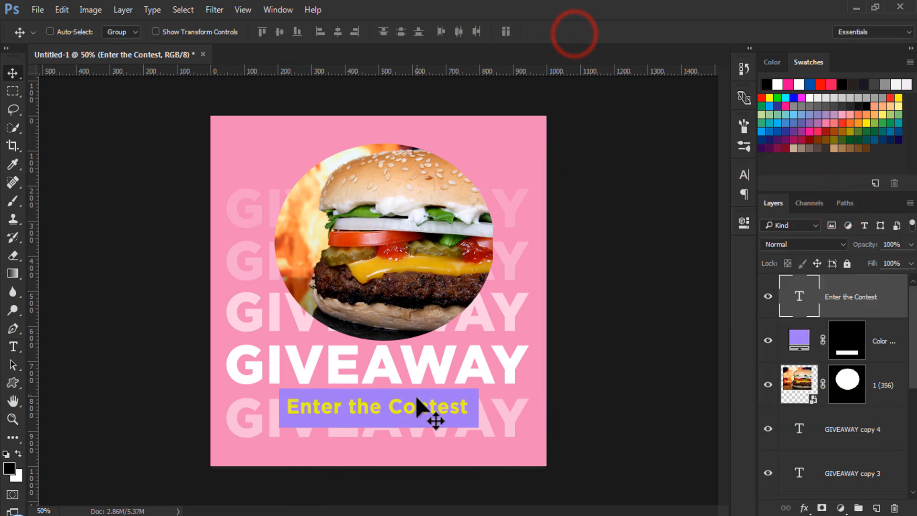
pyautogui.moveTo(410, 406); pyautogui.dragTo(532, 168)
pyautogui.keyDown('shift'); pyautogui.click(872, 339); pyautogui.keyUp('shift')
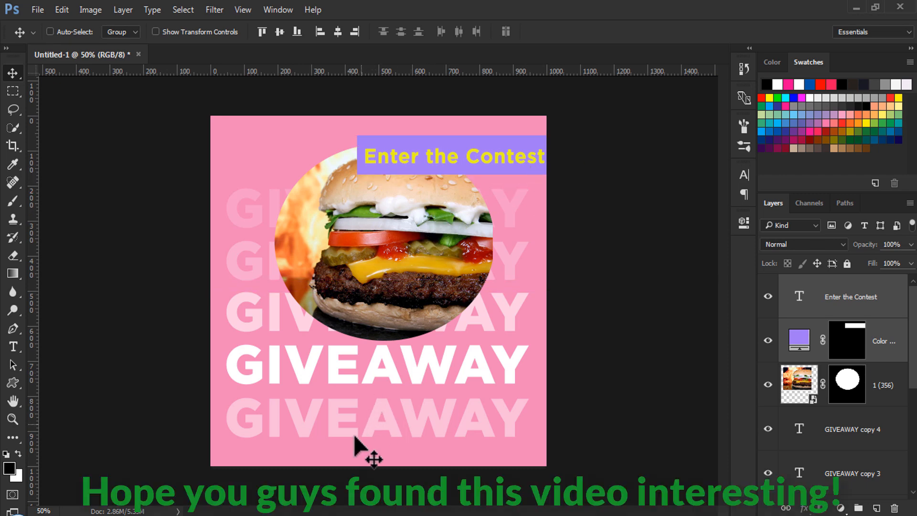